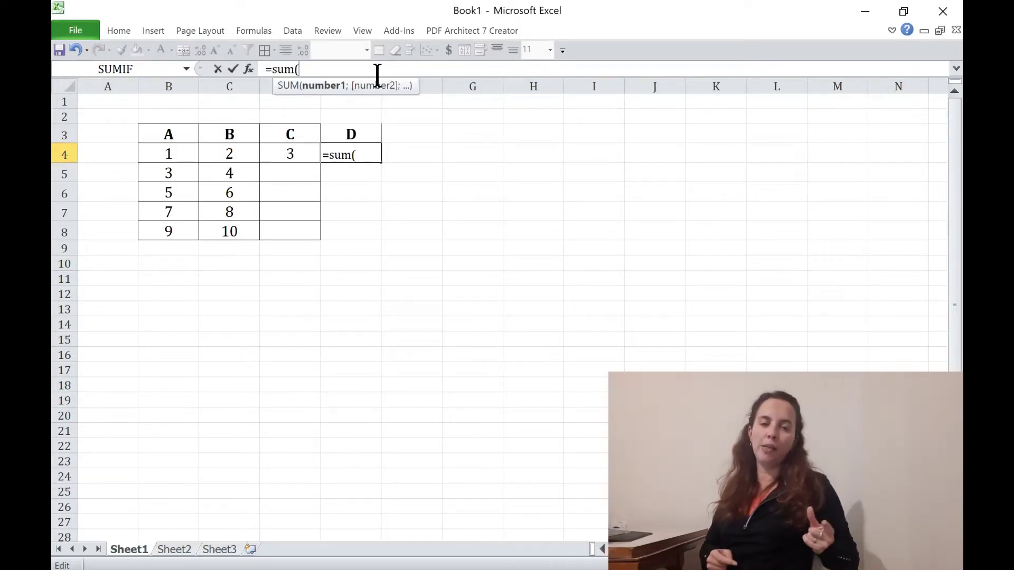
Step: Add the values in B4:C4 with a SUM formula in cell E4
drag(169, 154, 213, 158)
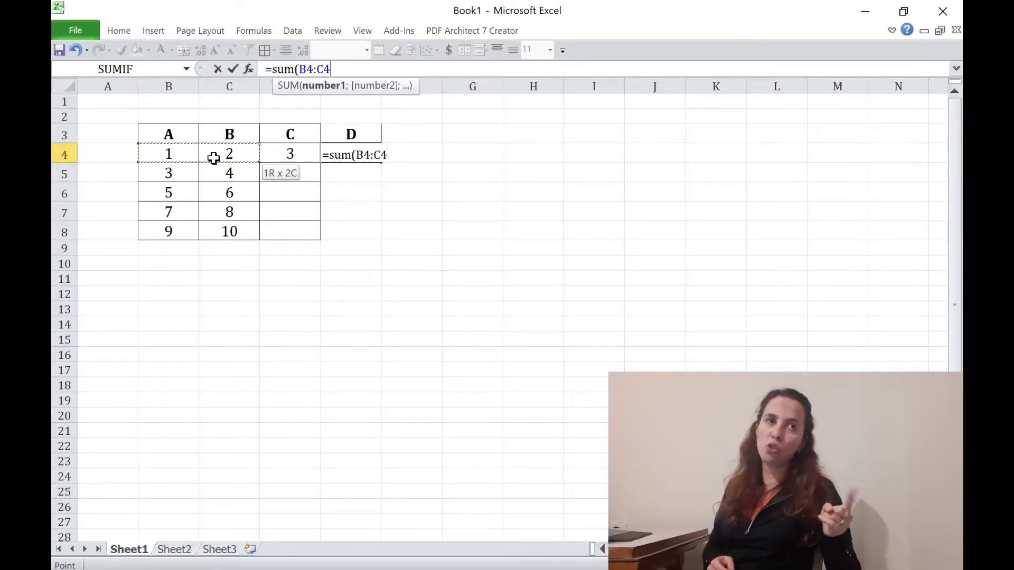
drag(213, 158, 346, 67)
key(Return)
click(348, 74)
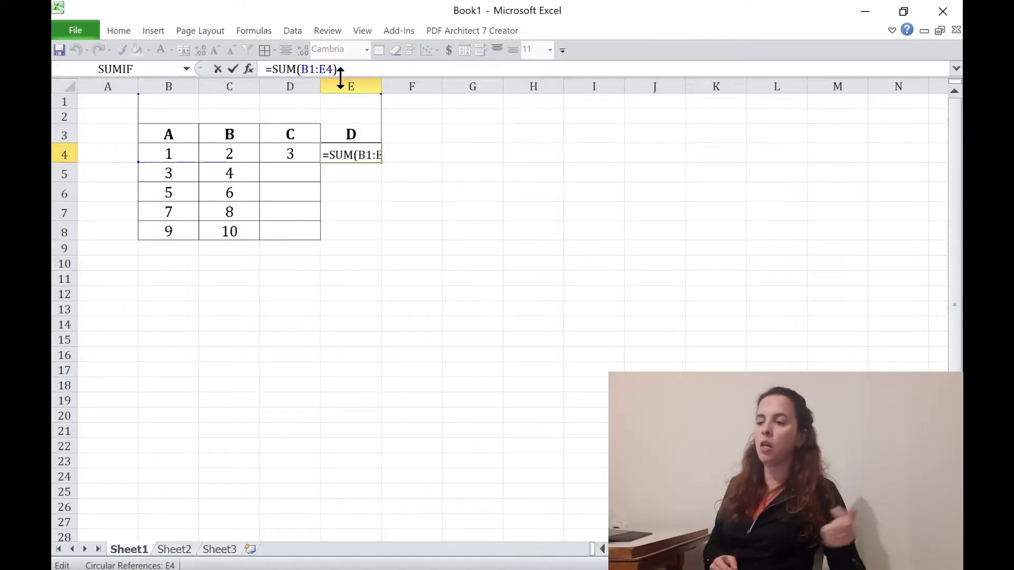
click(411, 258)
click(355, 155)
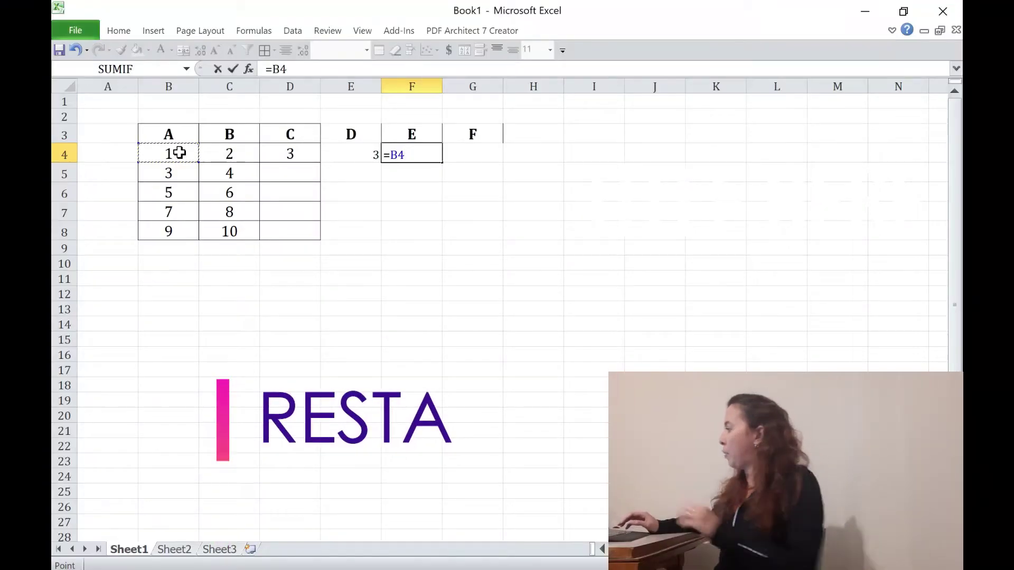
Step: Complete the subtraction formula =B4-C4 in cell F4
text(-)
click(232, 154)
key(Return)
Step: Multiply B5 by C5 with the formula =B5*C5 in cell F5
text(=)
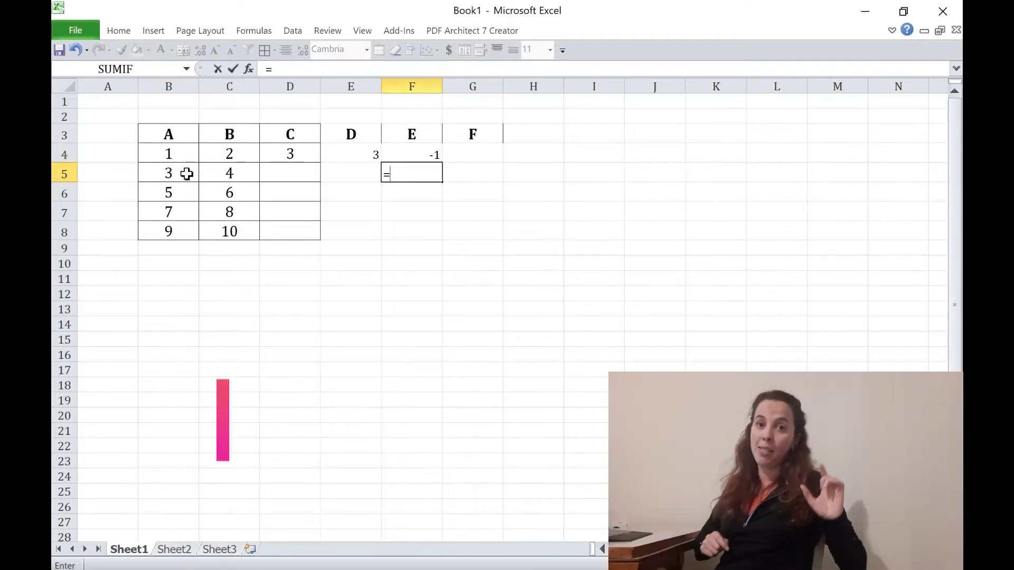
click(184, 174)
text(*)
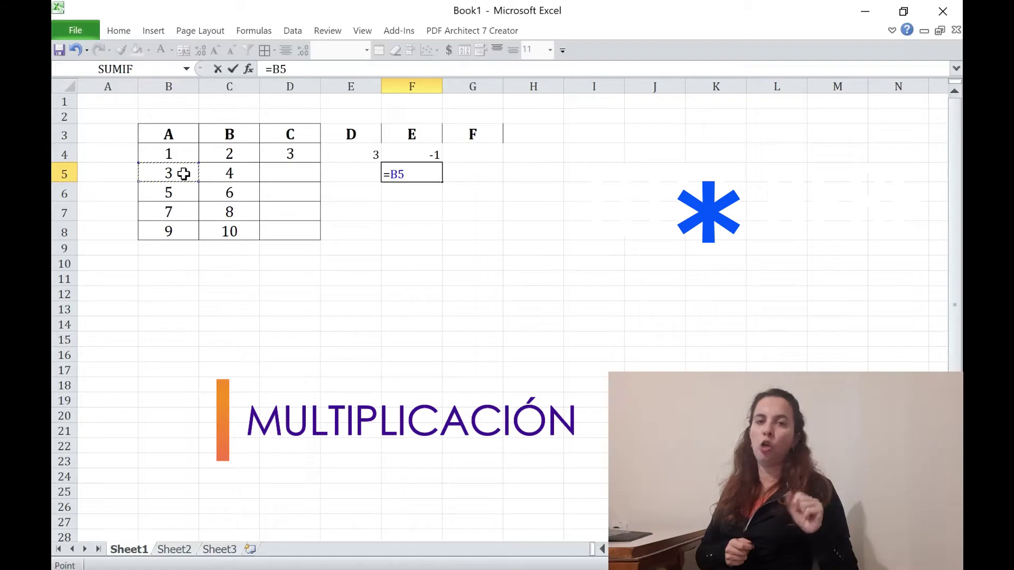
click(220, 172)
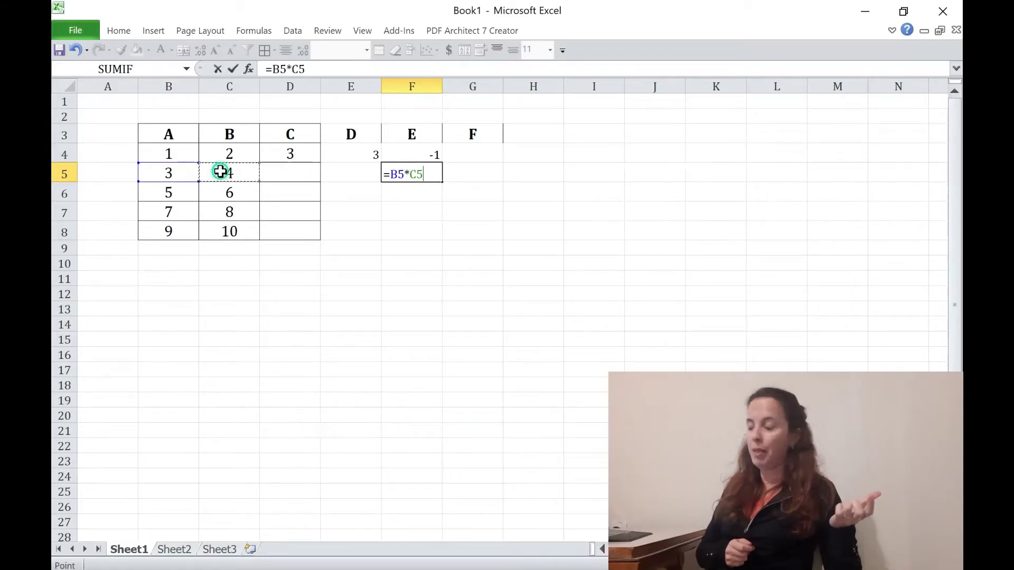
key(Return)
Step: Divide B6 by C6 with the formula =B6/C6 in cell F6
text(=)
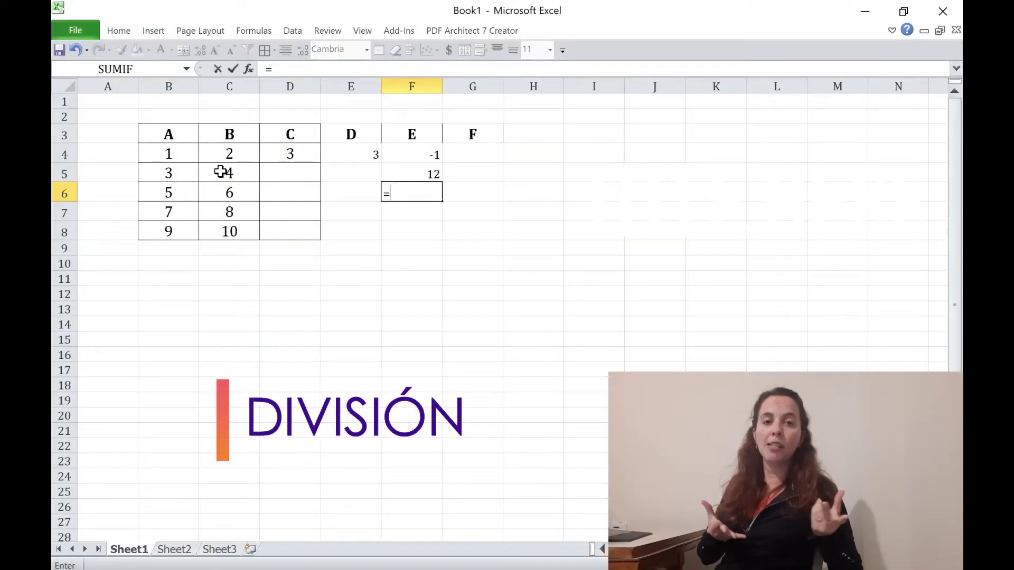
click(192, 197)
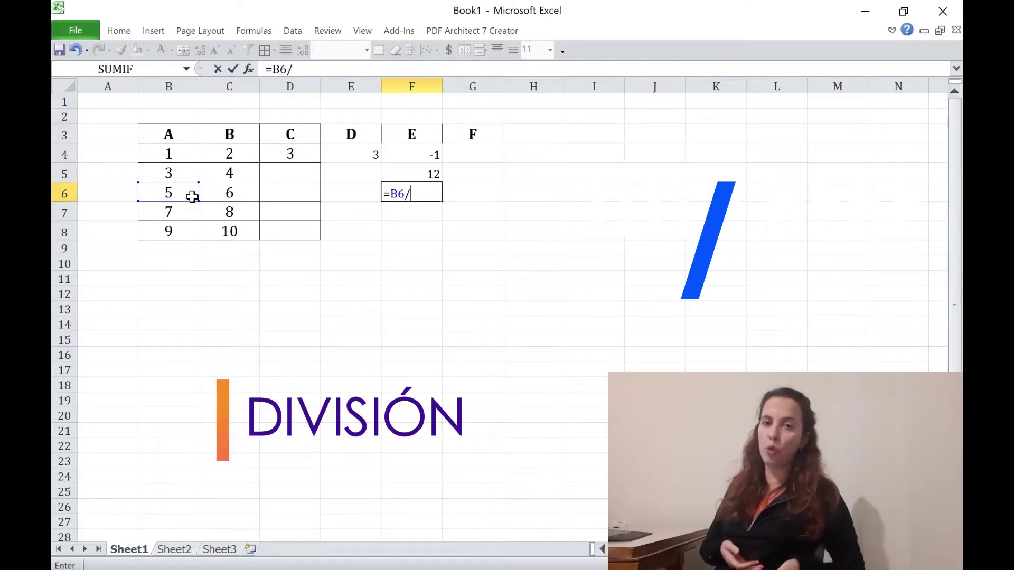
click(246, 188)
key(Return)
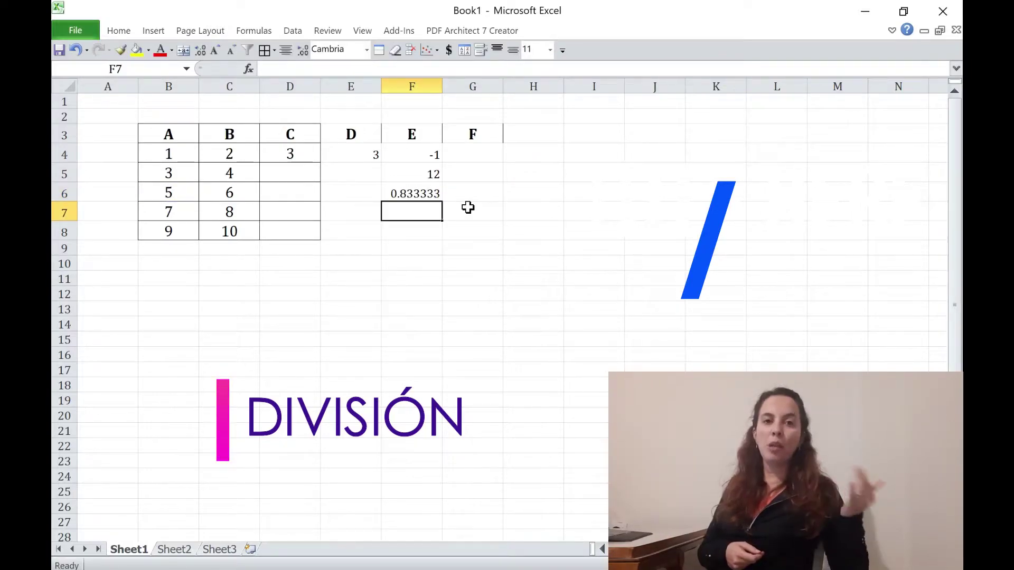
Step: Raise B7 to the power of 2 with the formula =B7^2 in cell F7
text(=)
click(186, 212)
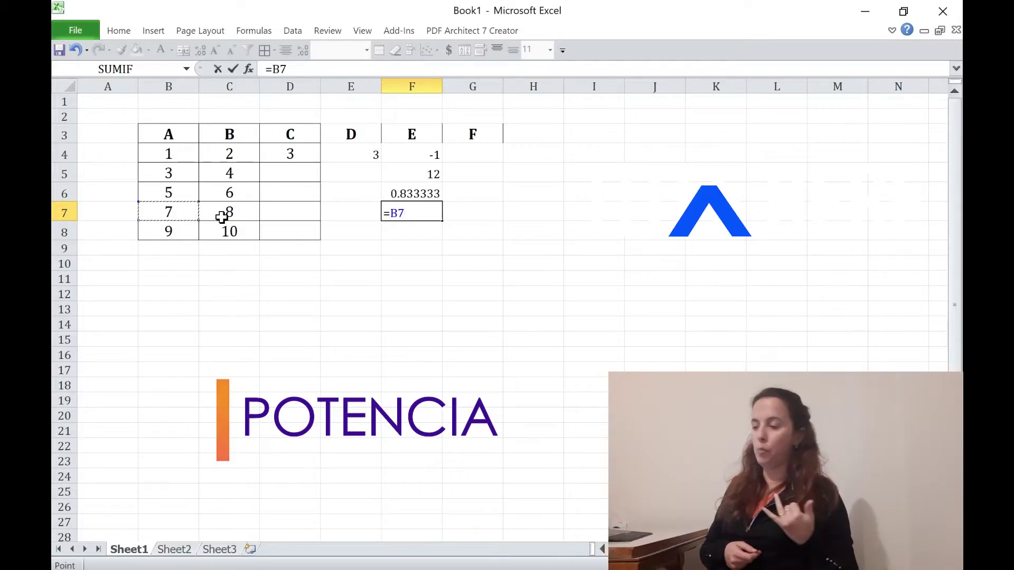
click(318, 68)
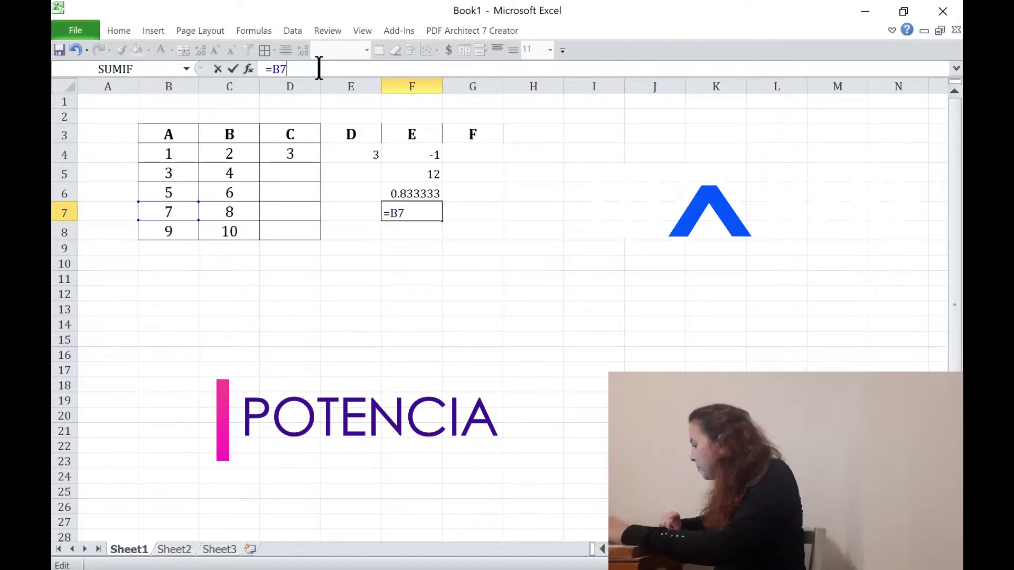
text(^^)
key(BackSpace)
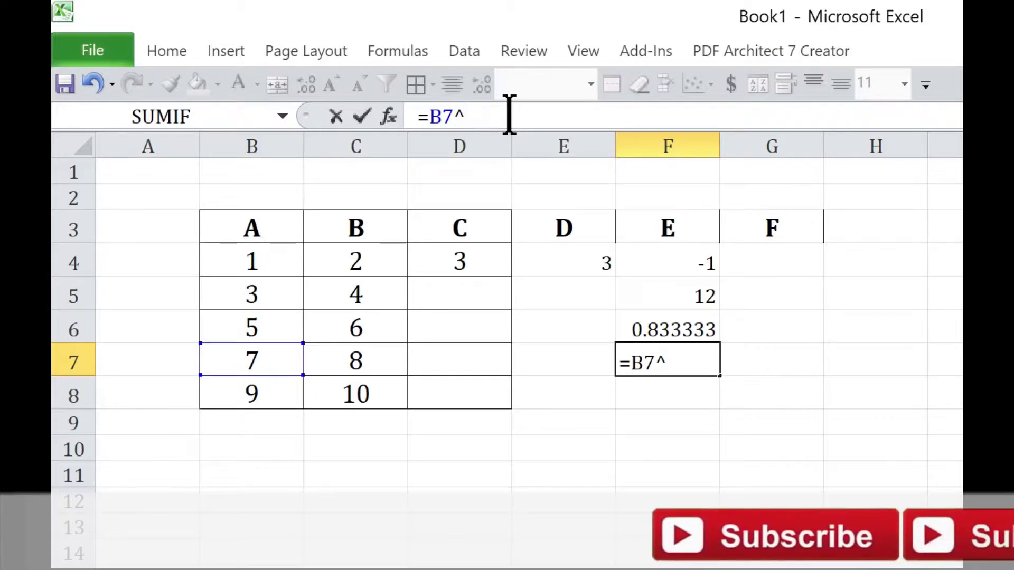
text(2)
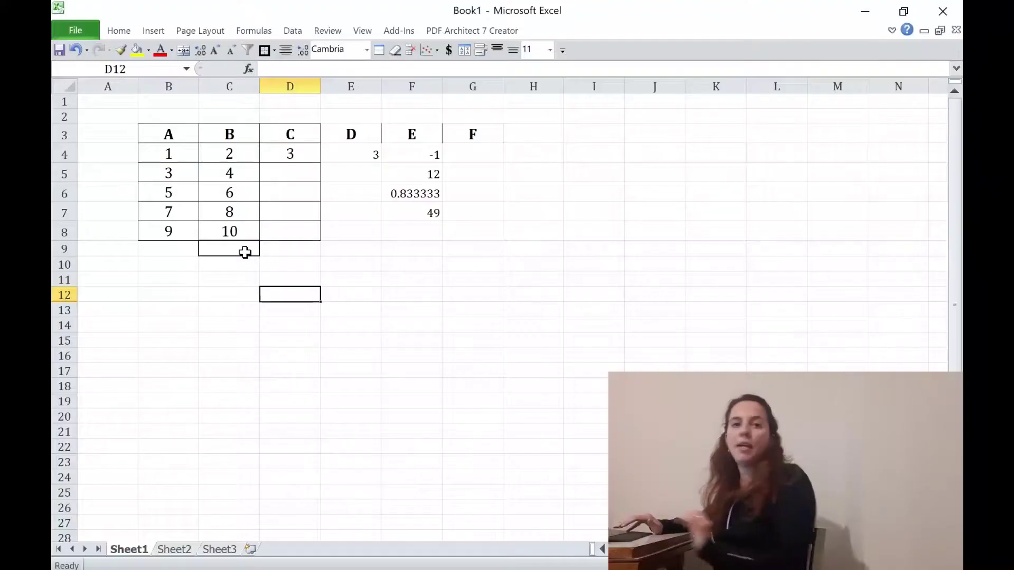
Step: Average the range C4:C8 with =average(C4:C8) in cell C9
click(244, 252)
text(=)
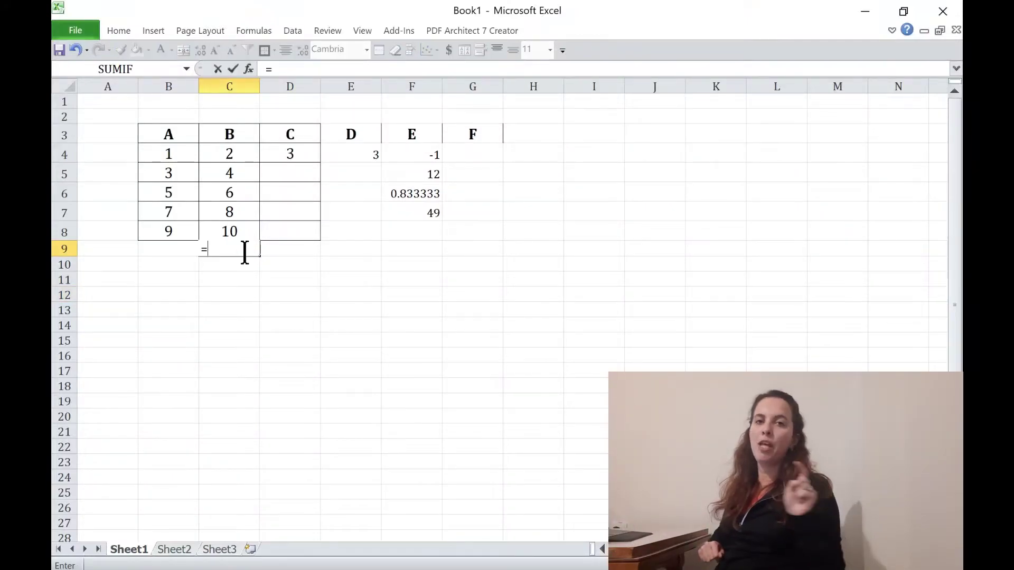
text(average()
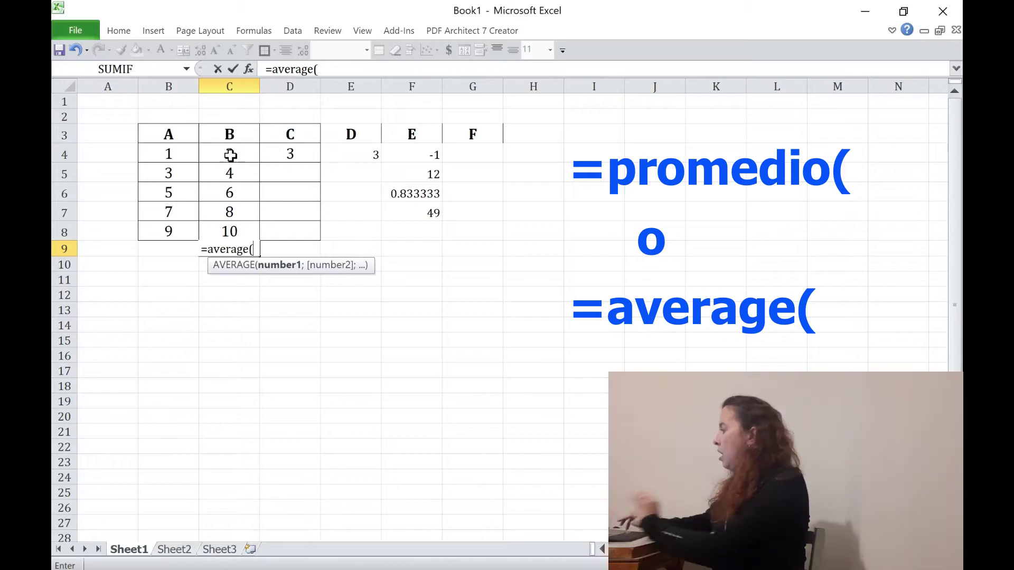
drag(236, 154, 239, 230)
click(239, 230)
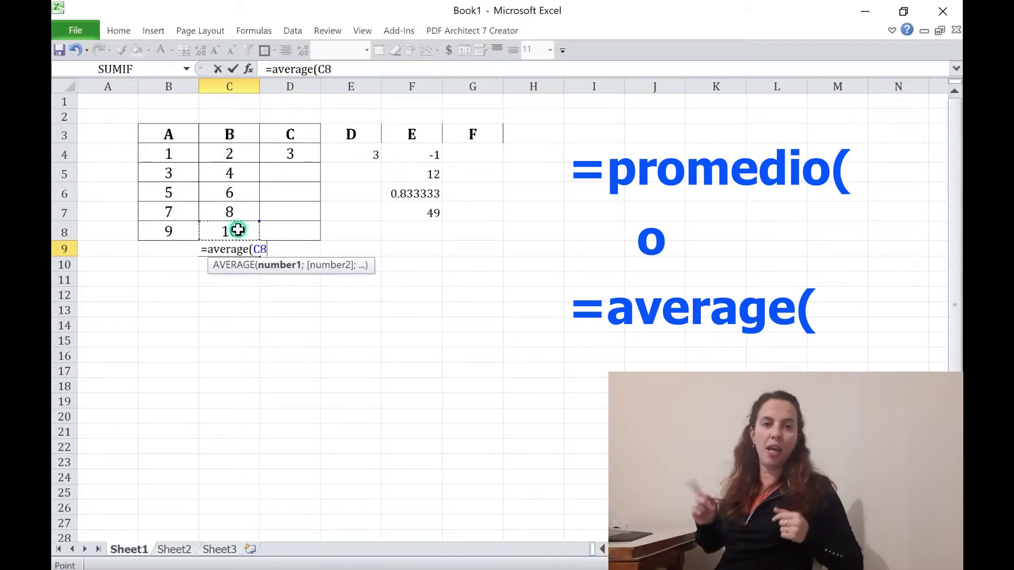
drag(236, 154, 258, 229)
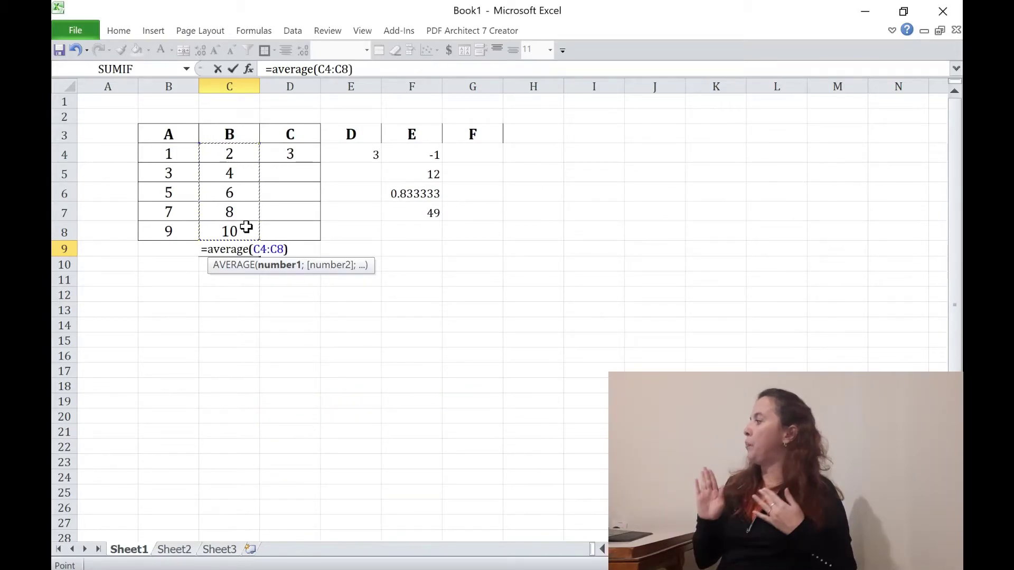
key(Return)
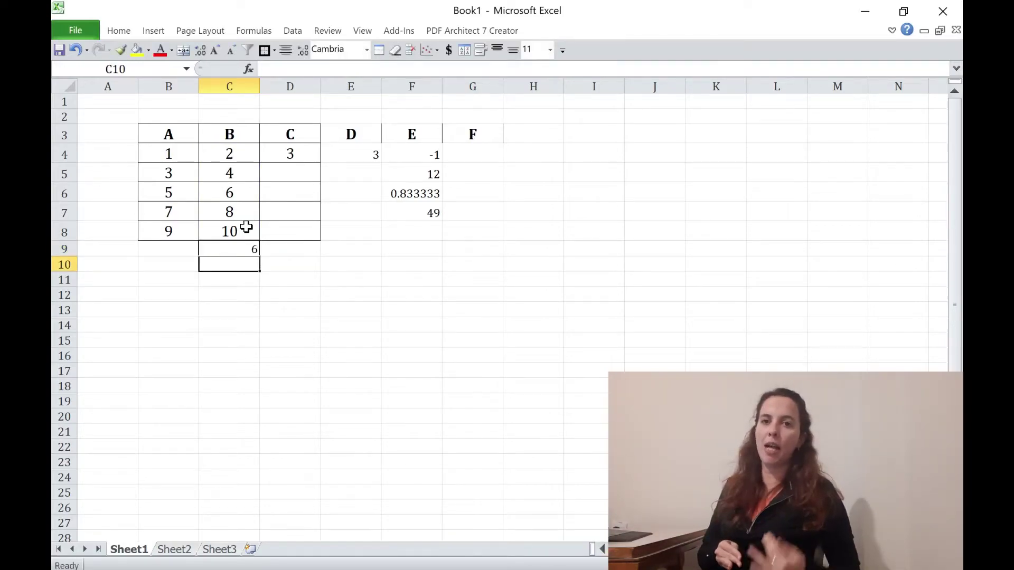
Step: Average the individually listed cells with =average(C4;C5;C6;C7;C8) in cell C10
text(=aver)
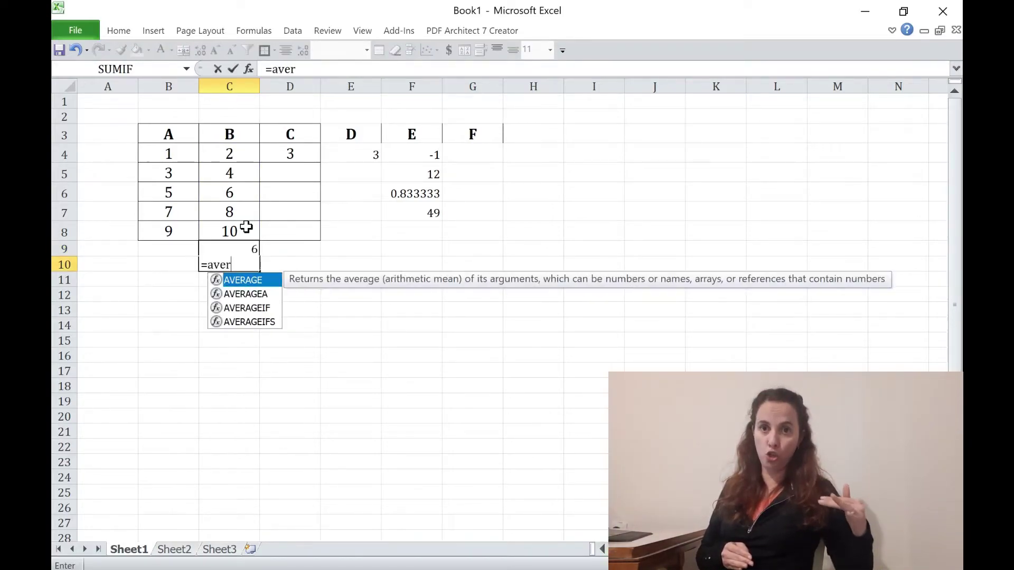
text(age()
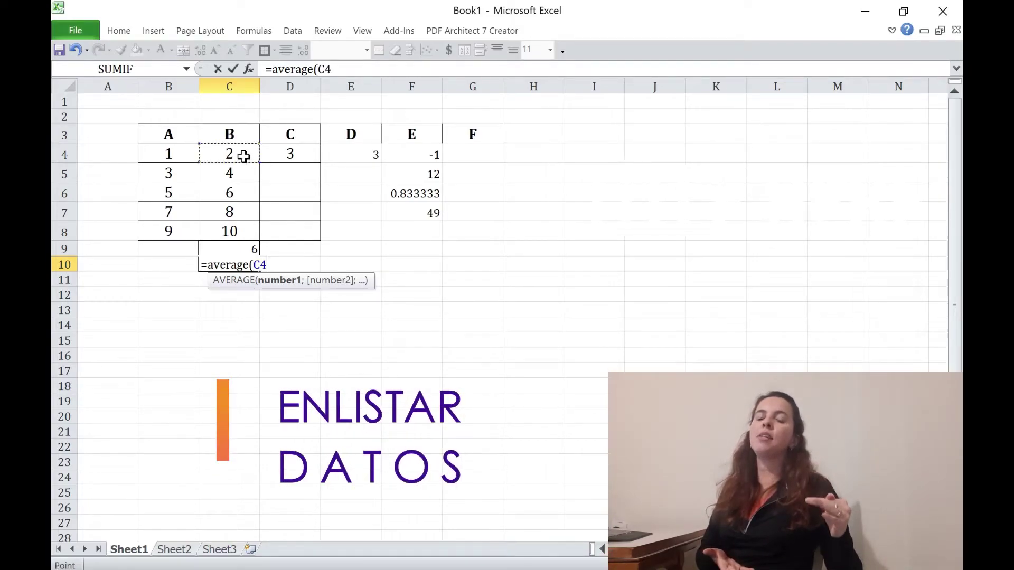
text(;)
click(238, 171)
text(;)
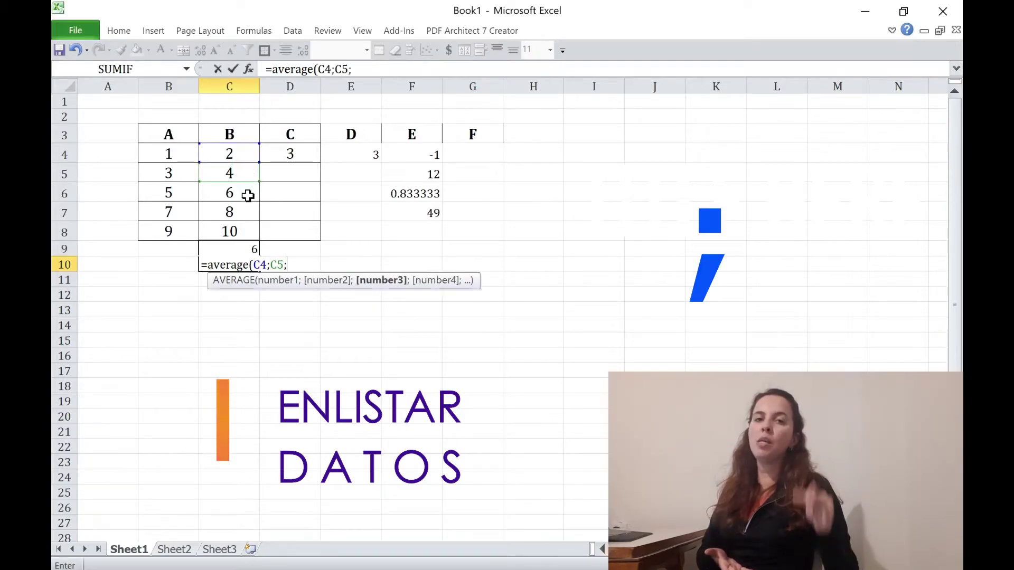
click(249, 195)
text(;)
click(249, 211)
text(;)
click(247, 228)
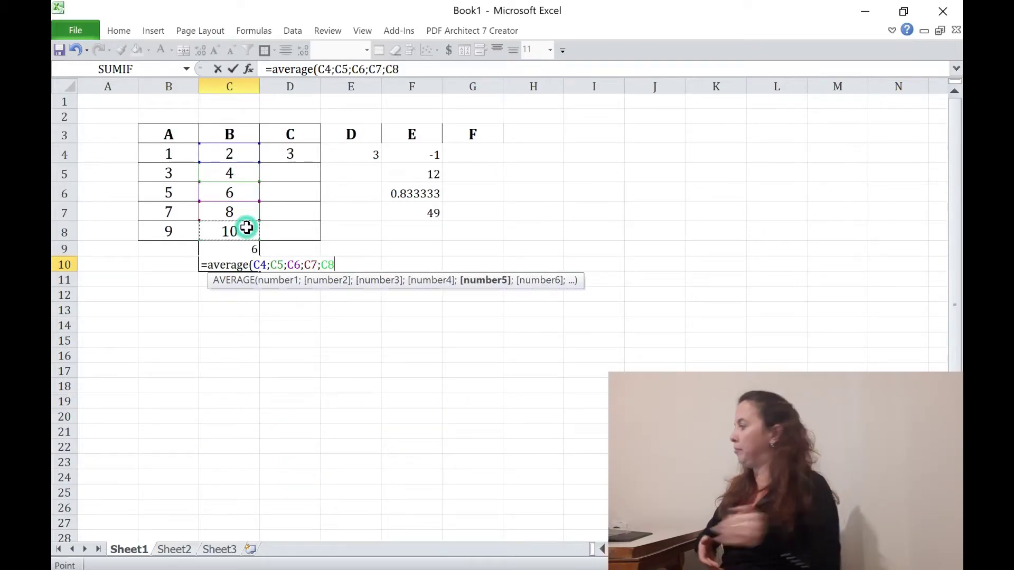
text())
key(Return)
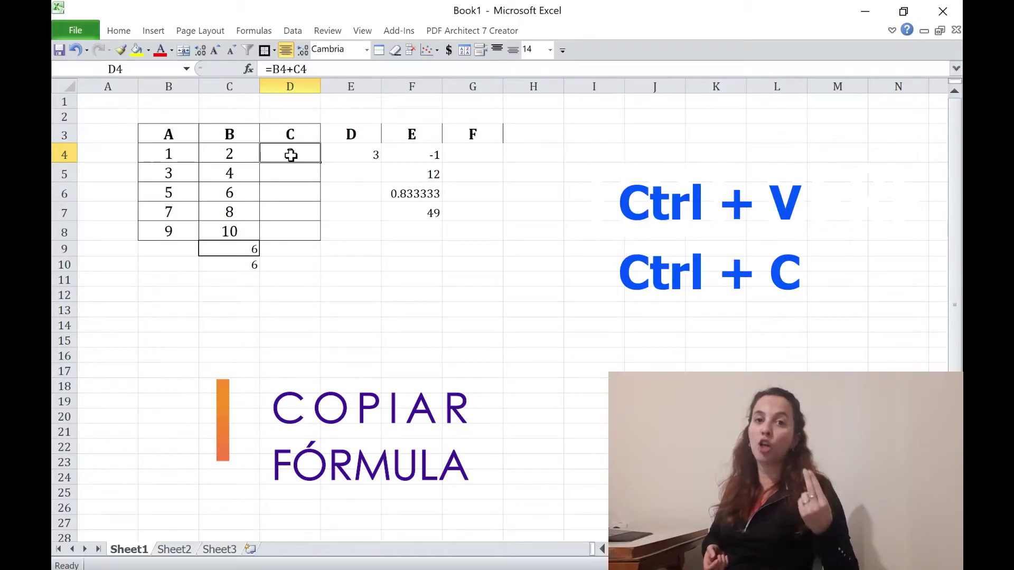
Step: Copy the formula from D4 into D5:D8 and undo the paste
key(ctrl+c)
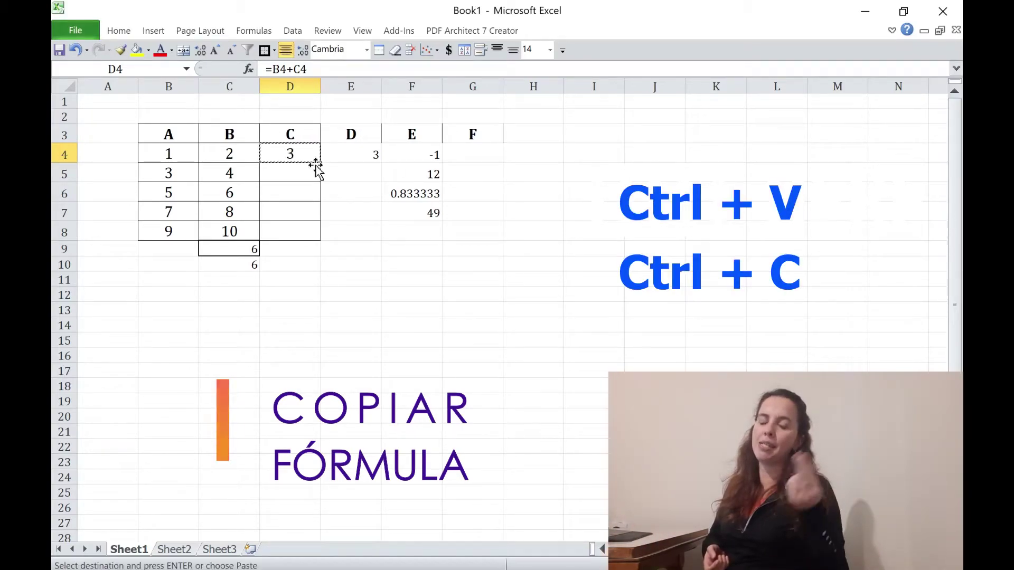
click(301, 167)
drag(301, 168, 304, 212)
key(shift+Down)
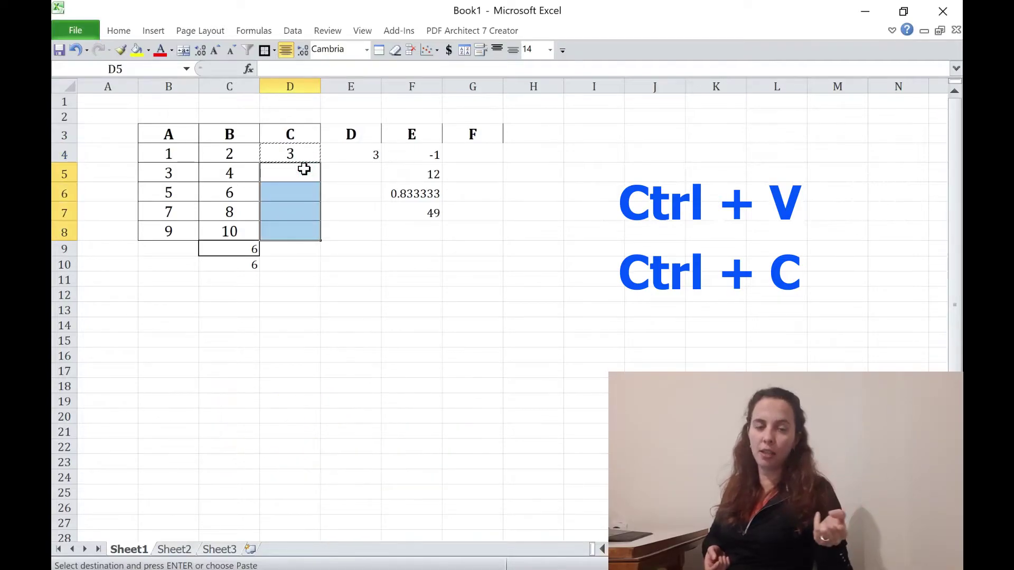
key(ctrl+v)
key(ctrl+z)
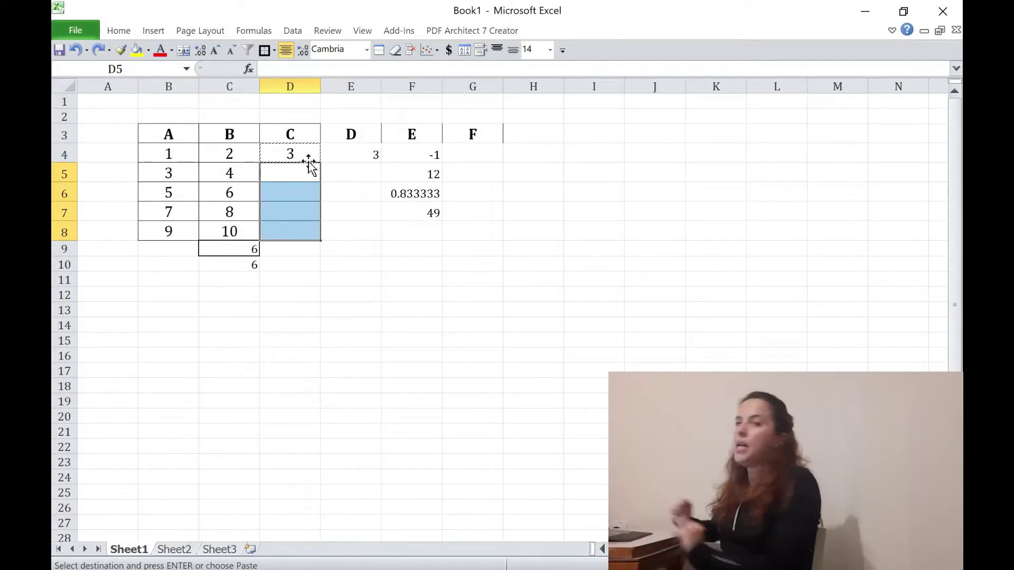
Step: Fill the formula in D4 down through D8
click(310, 154)
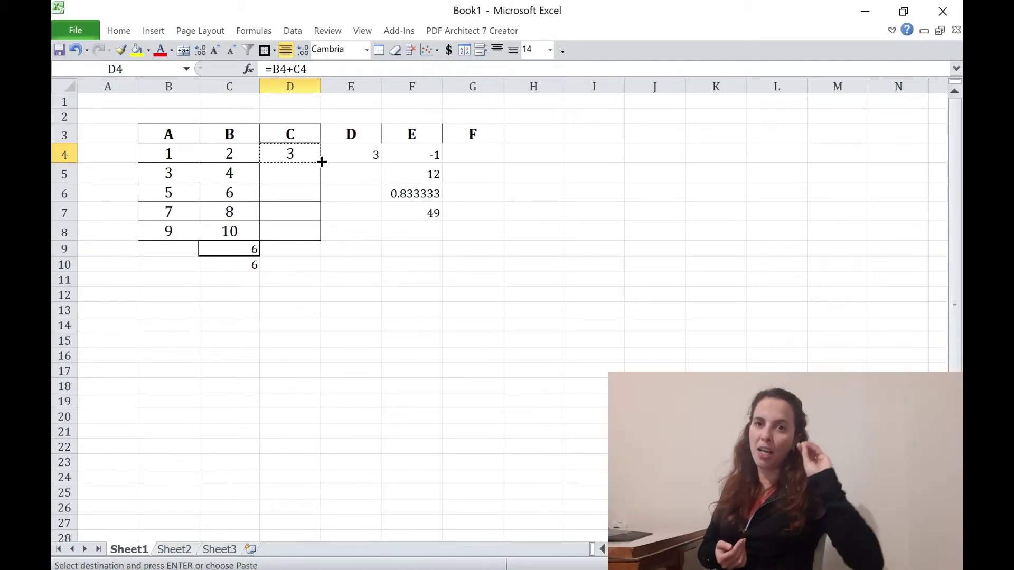
drag(322, 162, 335, 233)
click(351, 211)
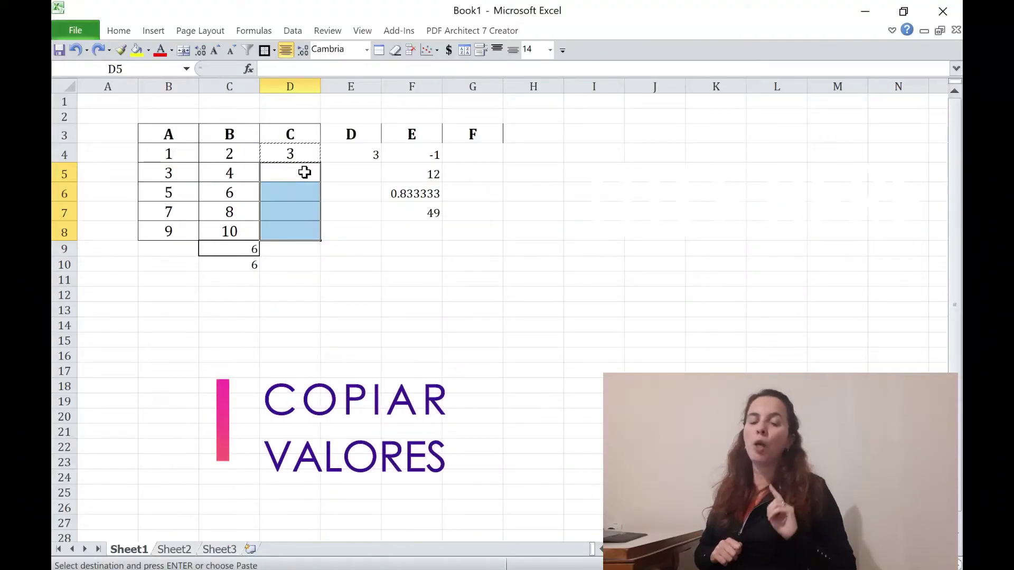
Step: Paste the copied D4 result into D5:D8 as values only and check the formula behind D4
key(ctrl+v)
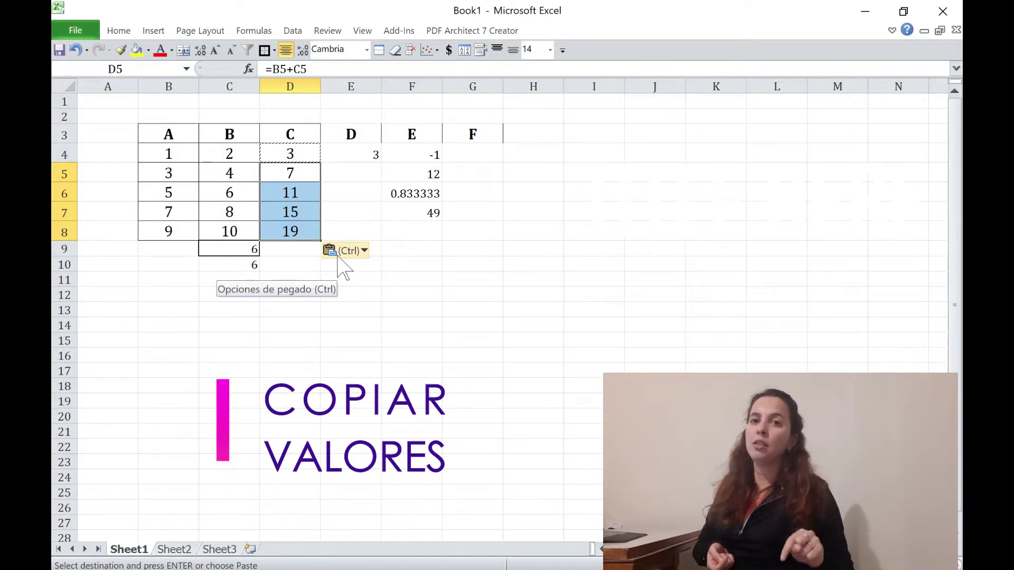
click(340, 255)
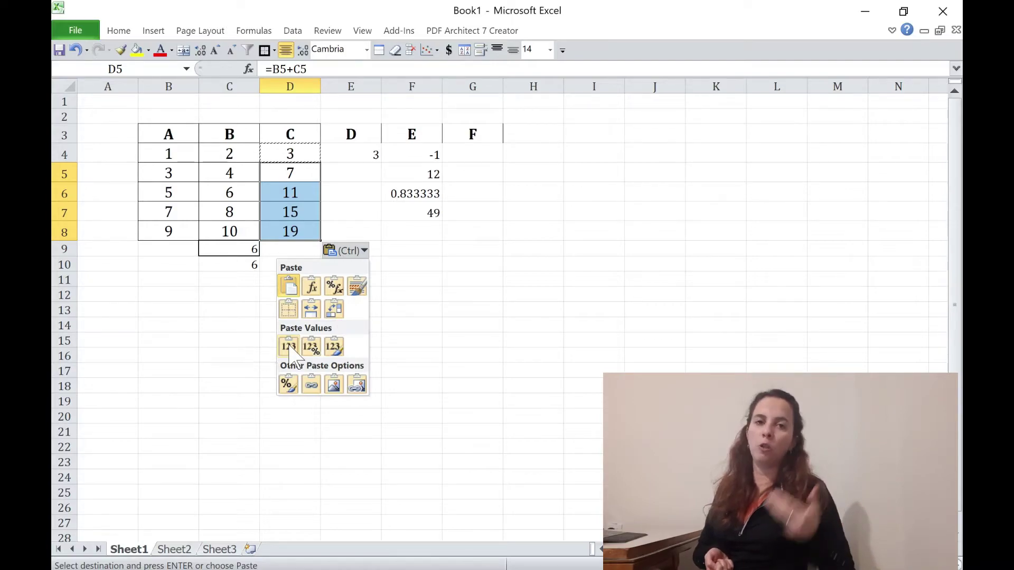
click(288, 347)
click(289, 344)
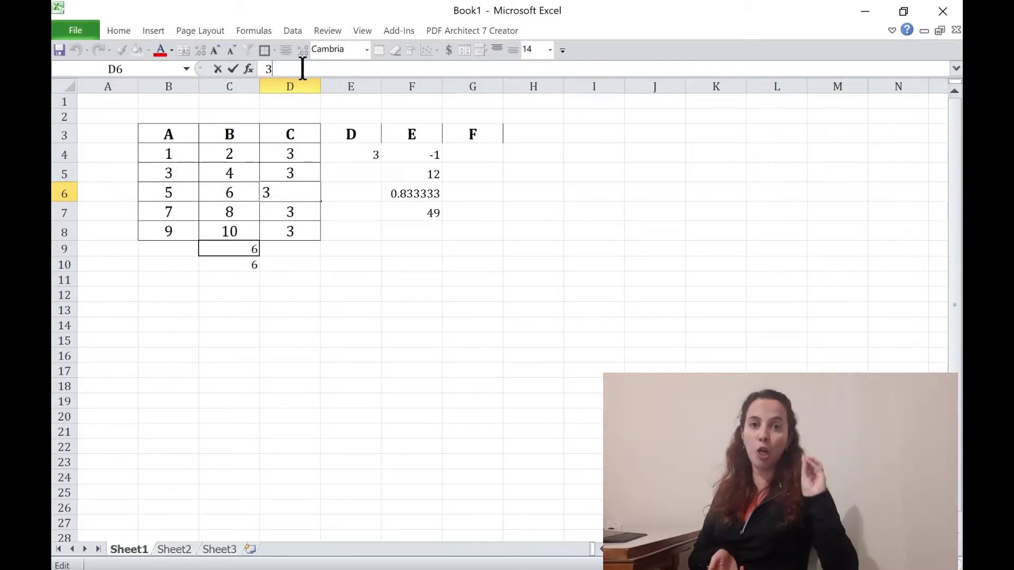
click(280, 156)
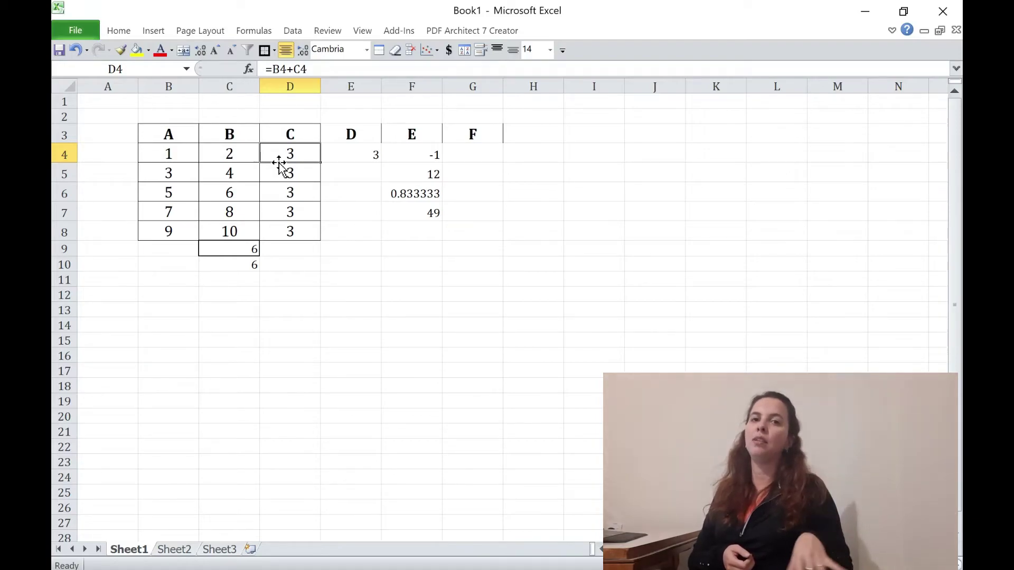
click(319, 277)
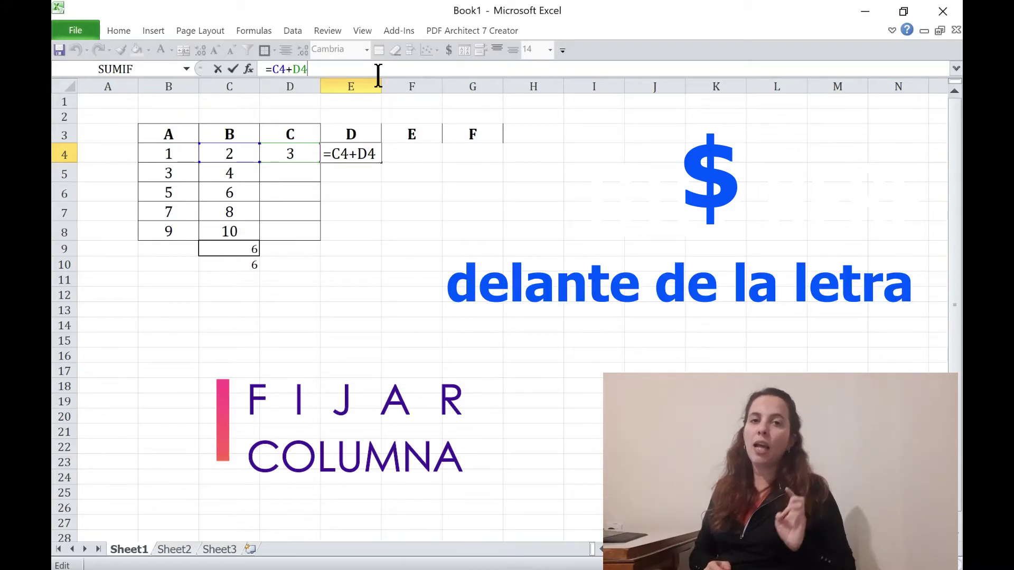
Step: Change the formula in D4 to =$B4+$C4 so that both column references are fixed
click(351, 179)
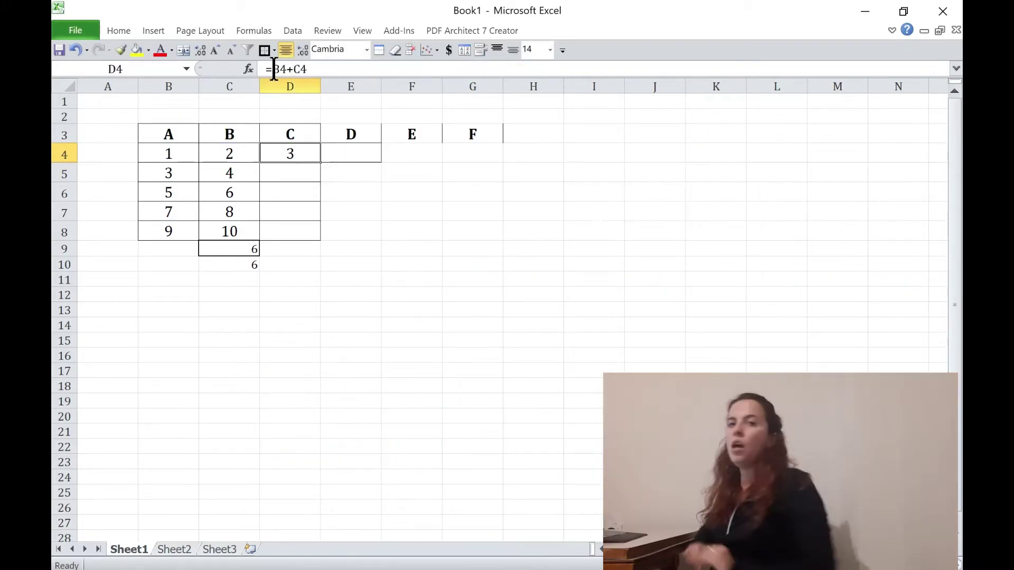
click(274, 70)
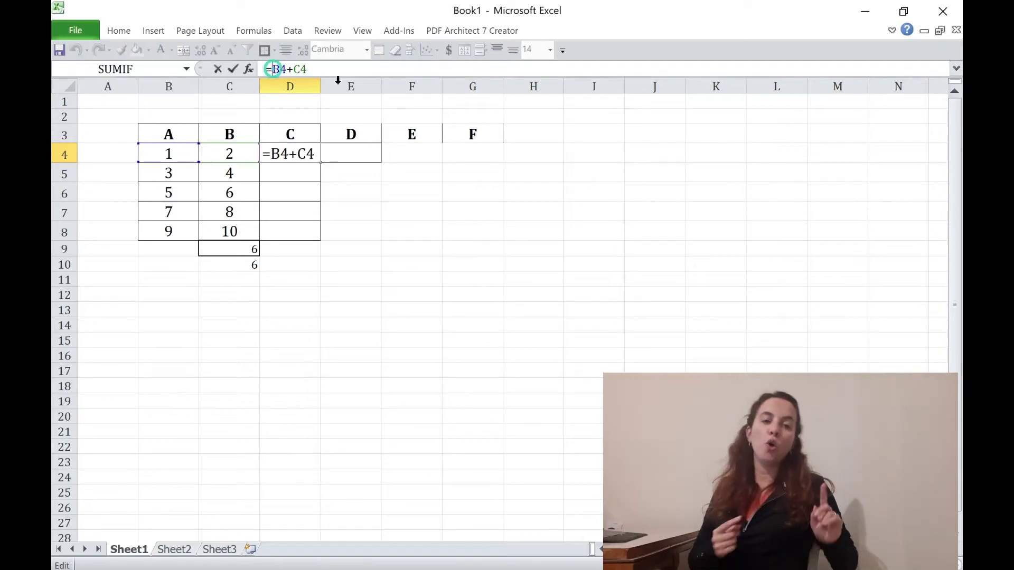
text($)
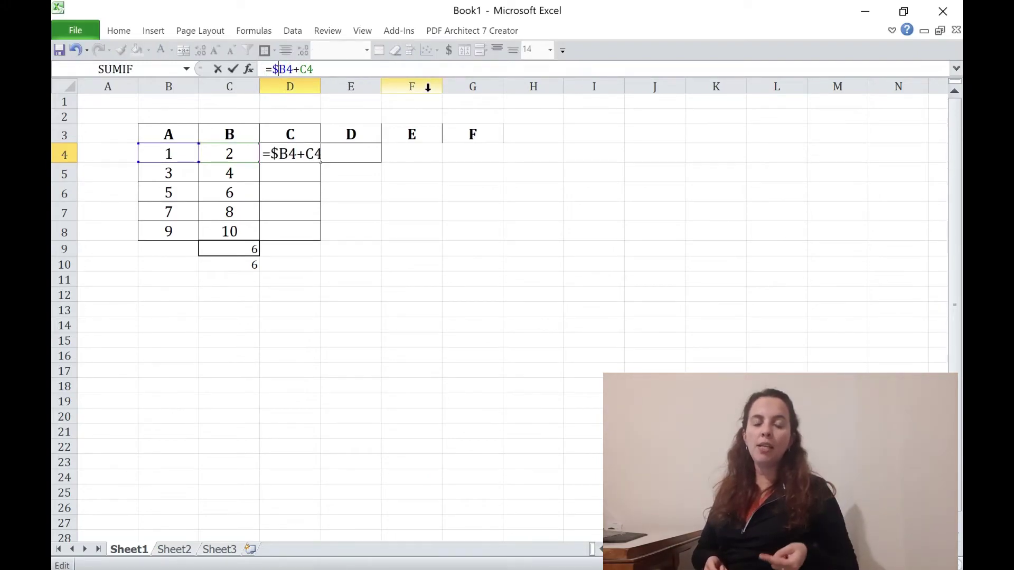
click(300, 69)
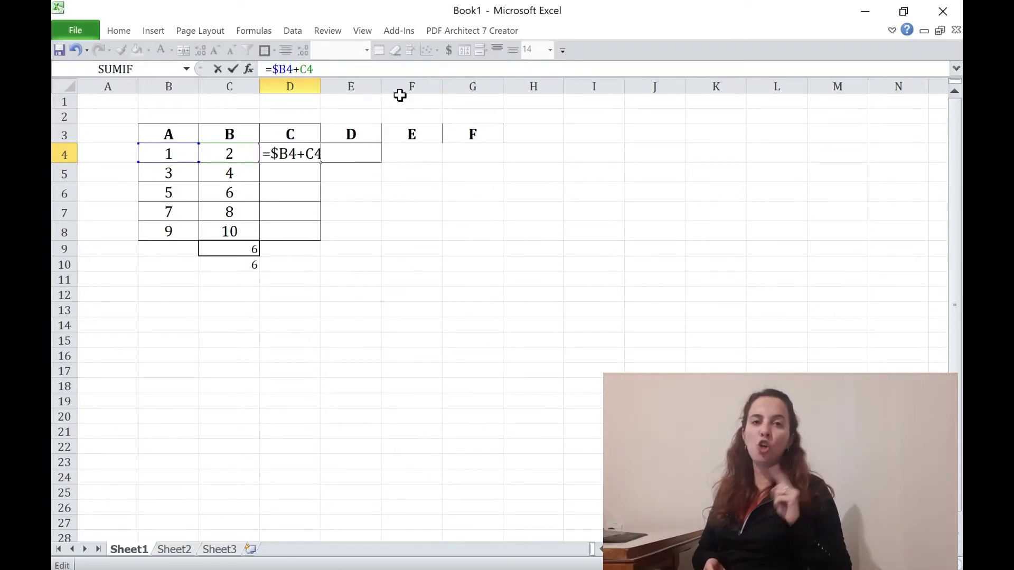
text($)
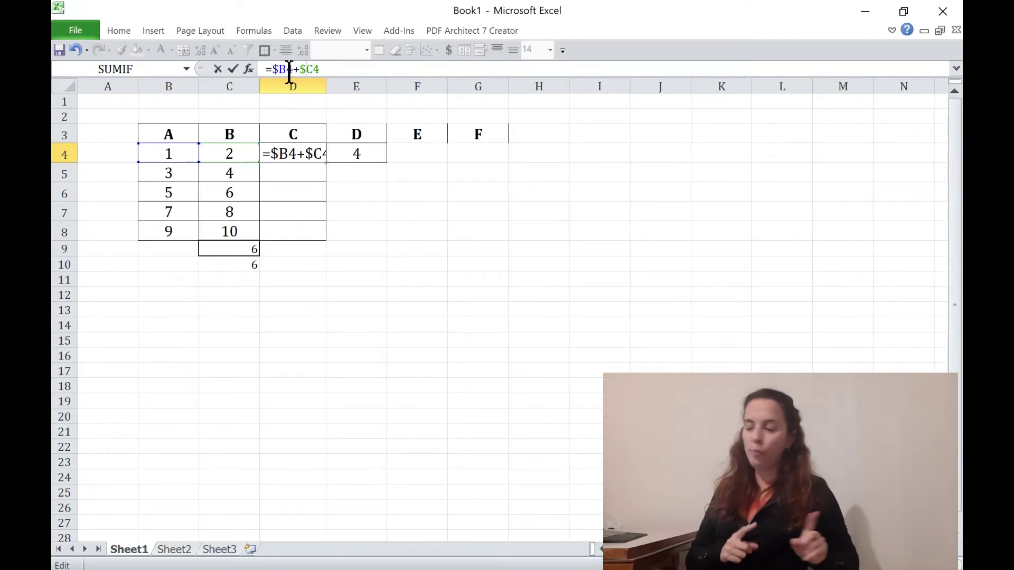
key(Return)
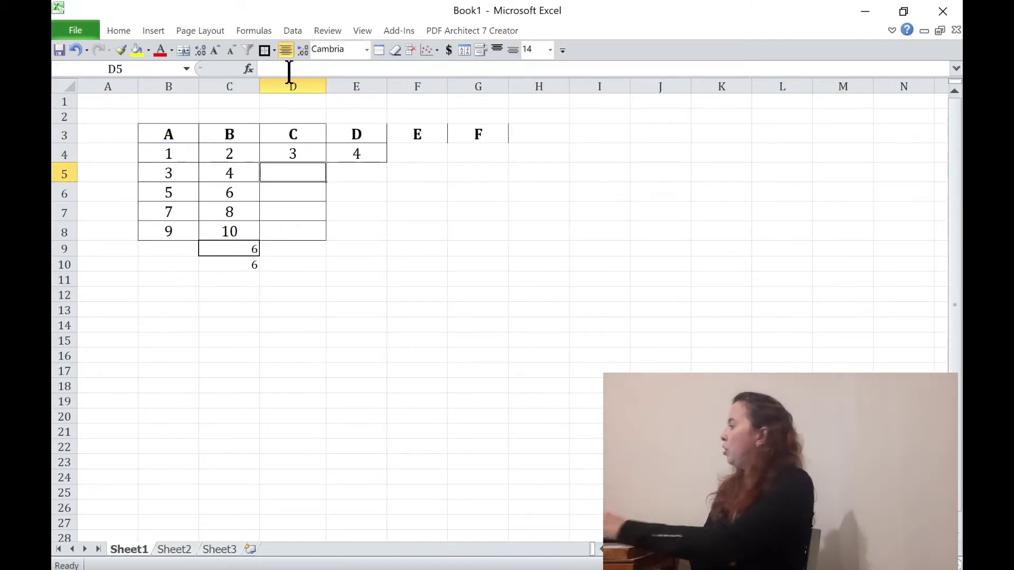
Step: Check the formula in E4 and undo the last edits to D4 and E4
click(343, 152)
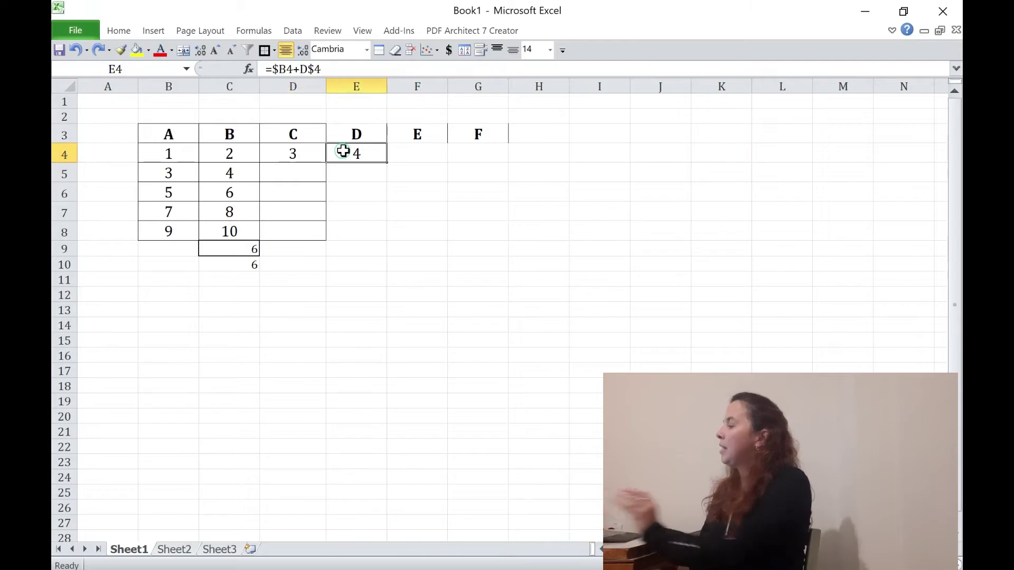
key(ctrl+z)
key(ctrl+z)
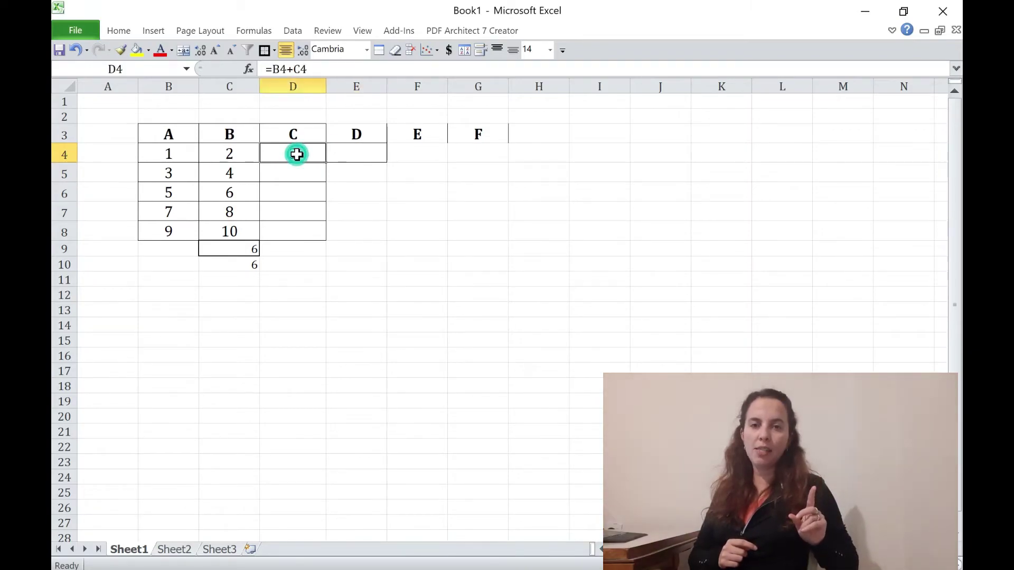
Step: Fix the columns of the D4 formula again as =$B4+$C4 and copy it unchanged into E4
click(275, 70)
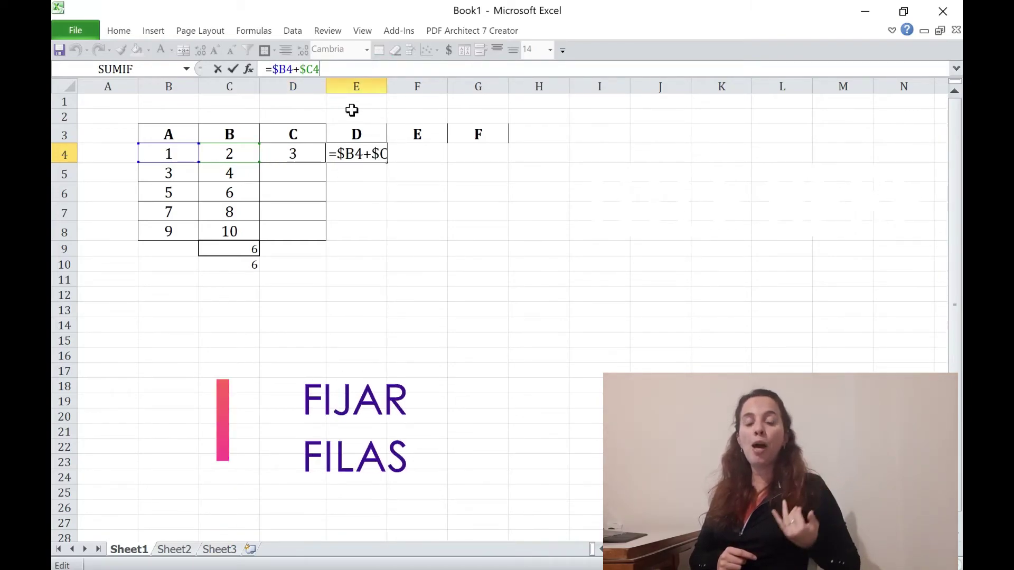
key(Return)
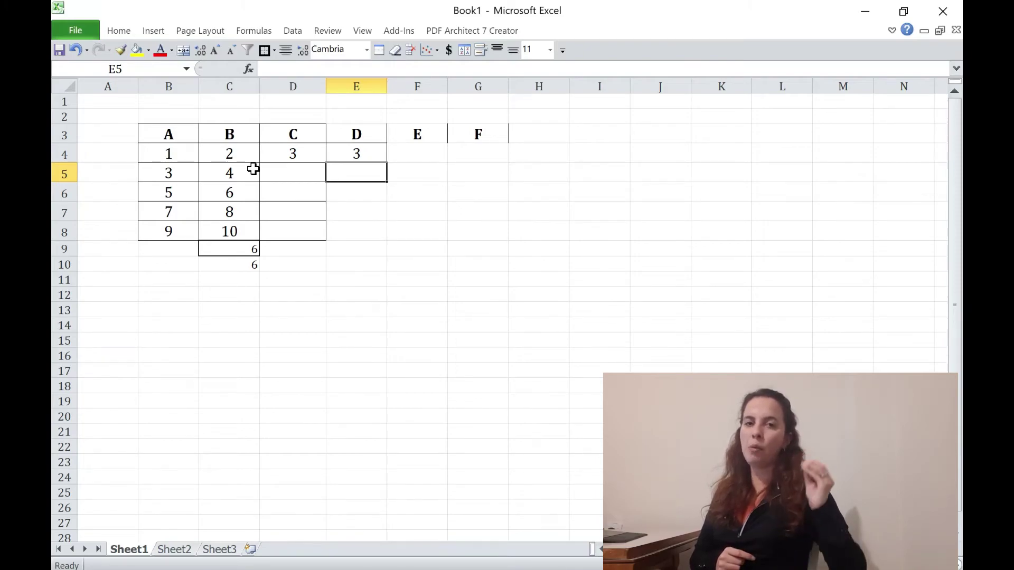
Step: Change the formula in D4 to =B$4+C$4, fixing the rows instead of the columns
click(305, 179)
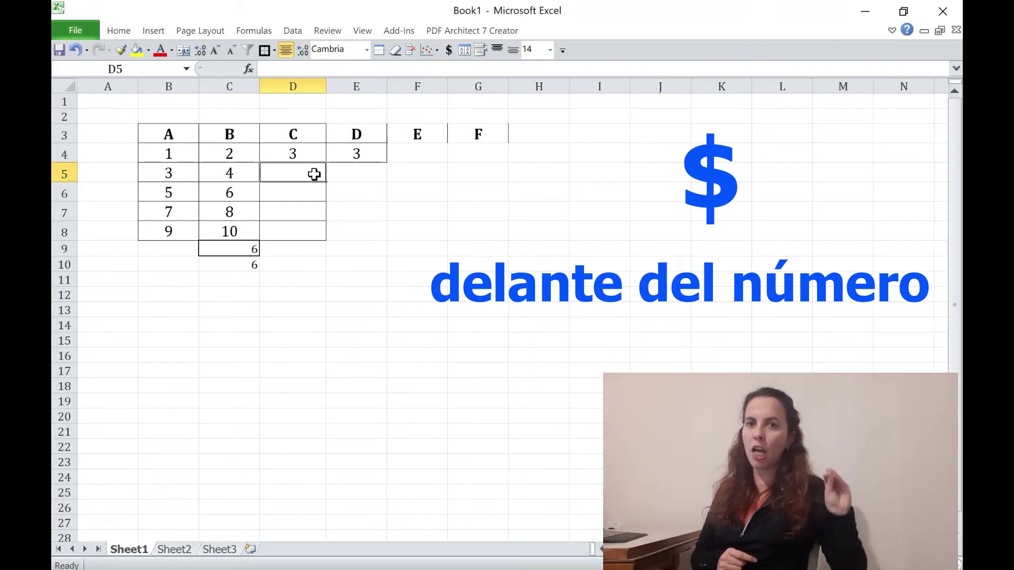
click(322, 154)
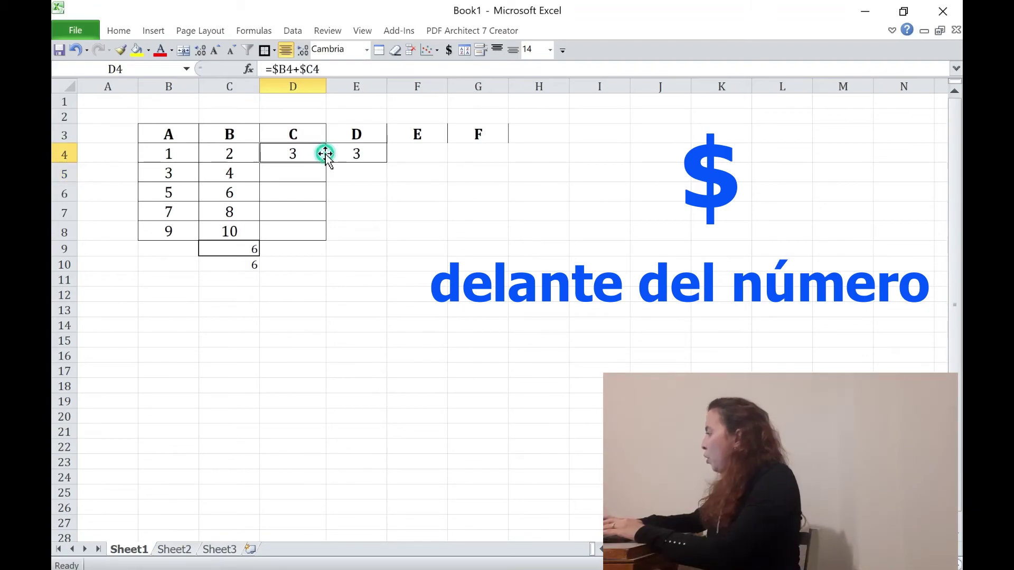
click(276, 68)
key(BackSpace)
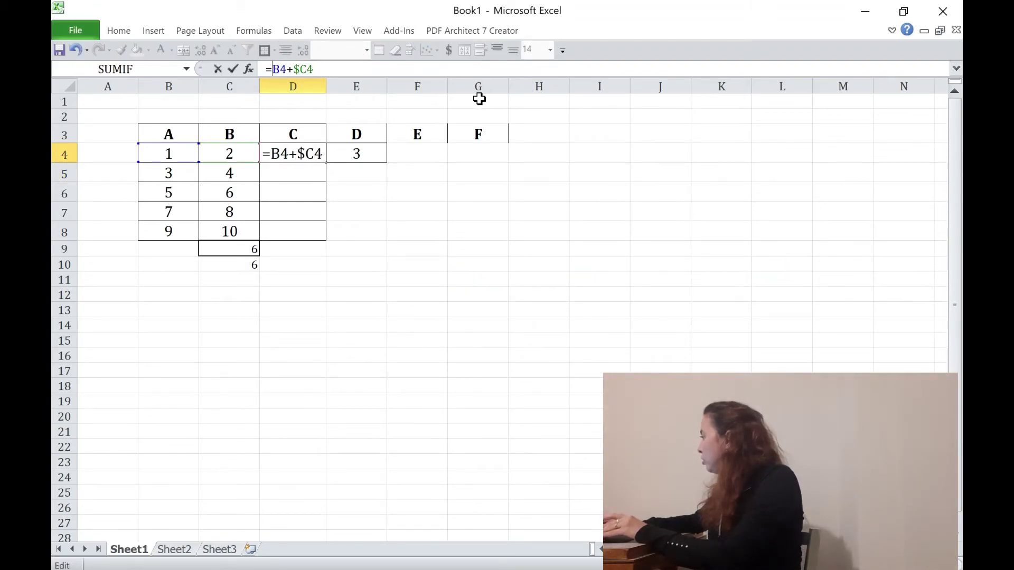
key(Right)
text($)
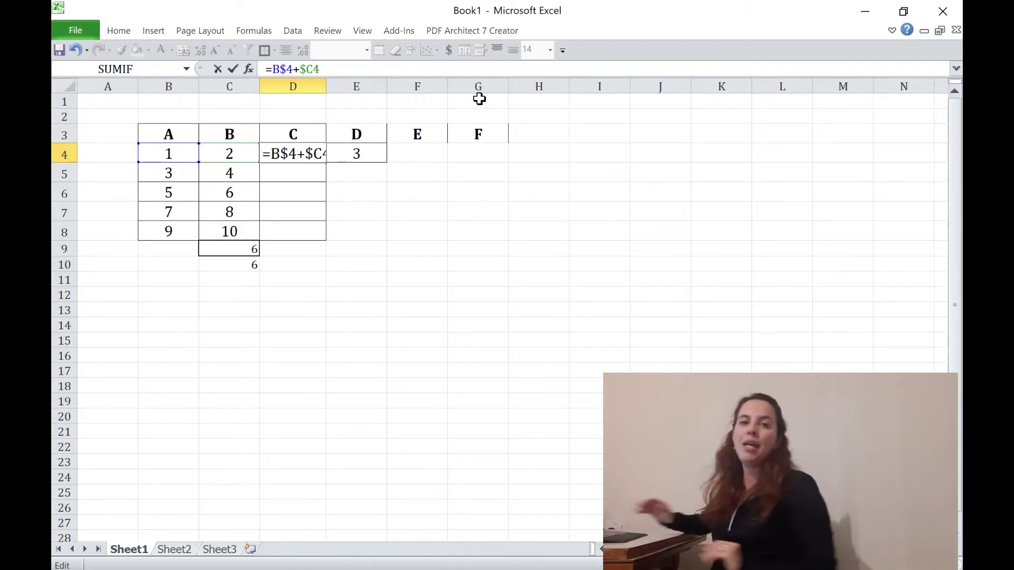
key(Right)
key(Right)
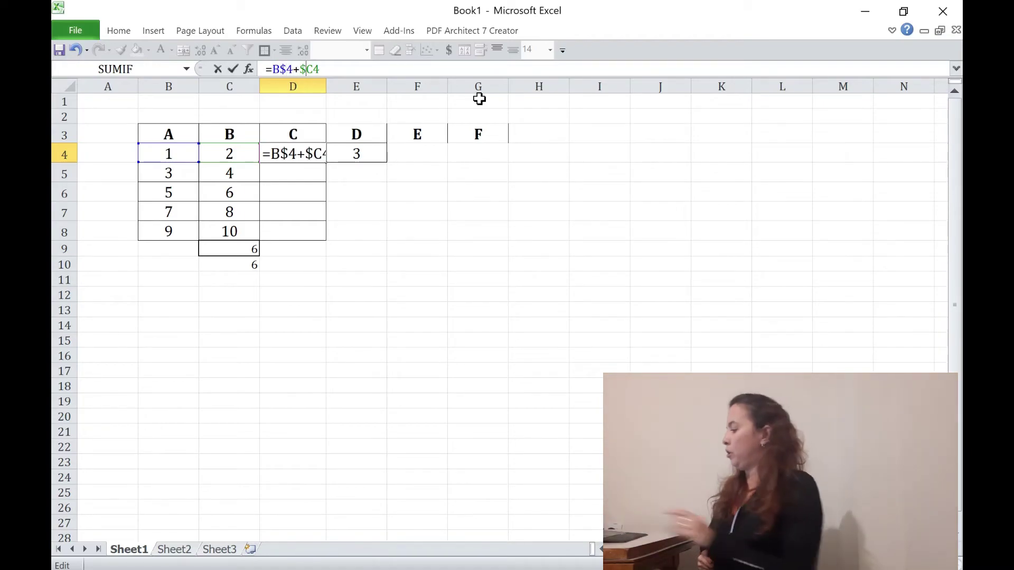
key(BackSpace)
key(Right)
text($)
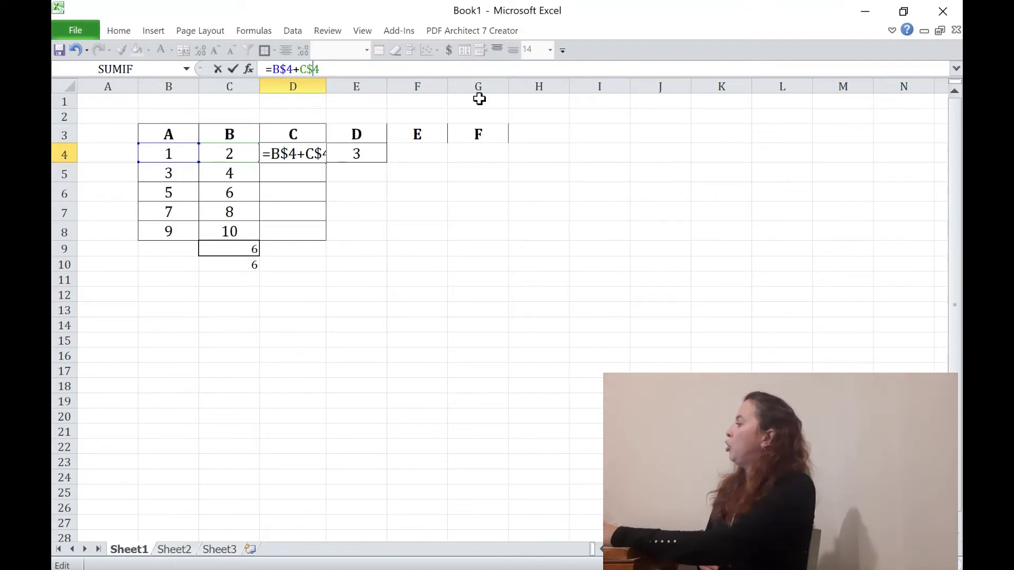
key(Return)
Step: Copy the row-fixed formula from D4 into D5 and check the pasted formula
key(Up)
key(ctrl+c)
key(Down)
key(ctrl+v)
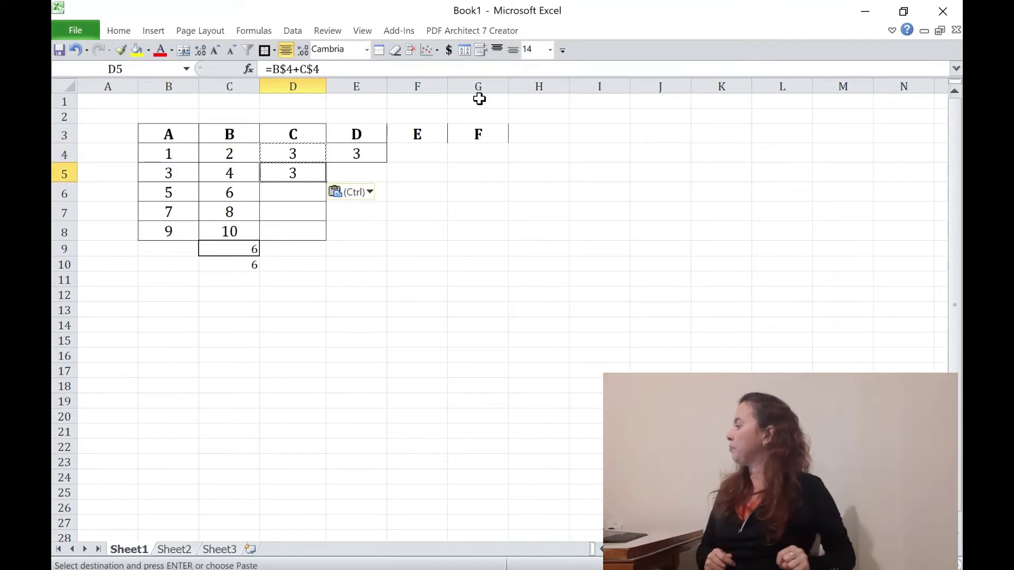
click(550, 63)
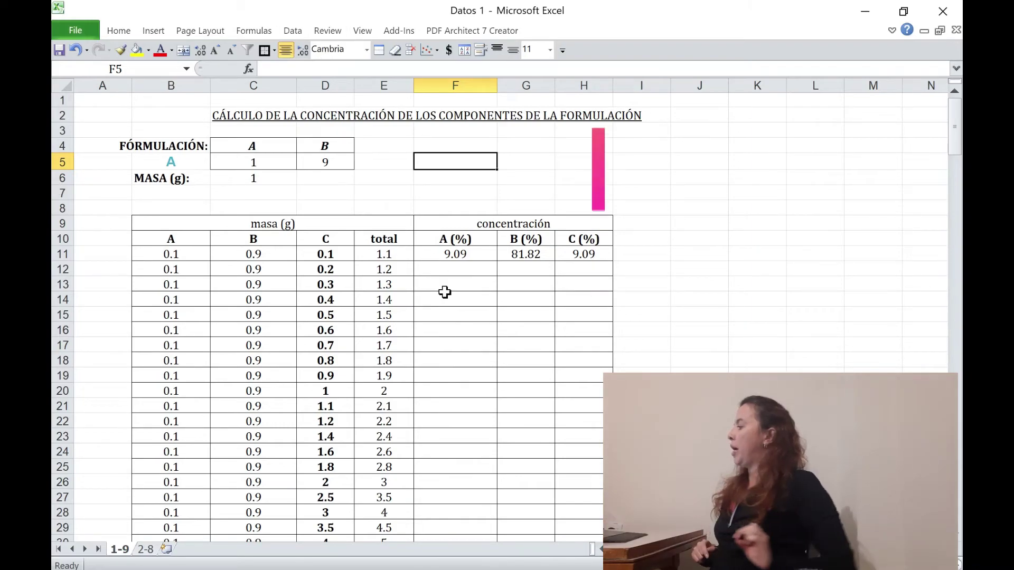
Step: In the Datos 1 workbook, examine the percentage formulas in F11:H11 and the total formula in E11
click(457, 256)
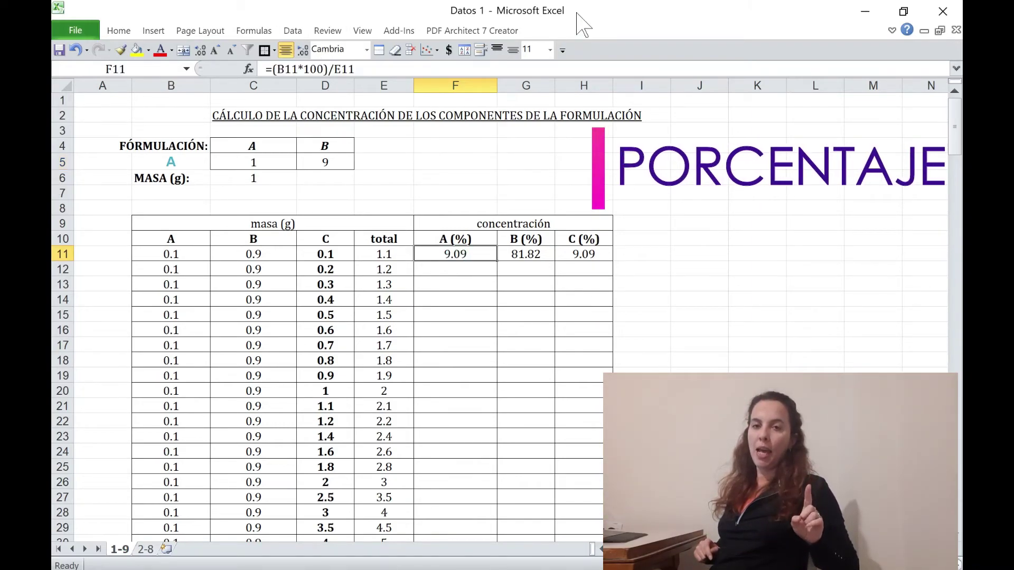
click(586, 66)
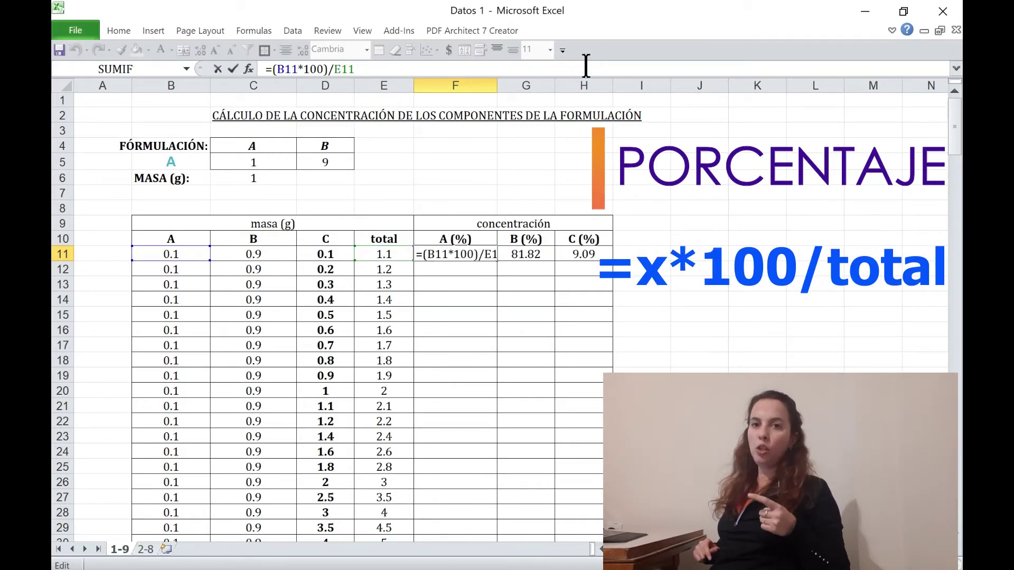
click(398, 254)
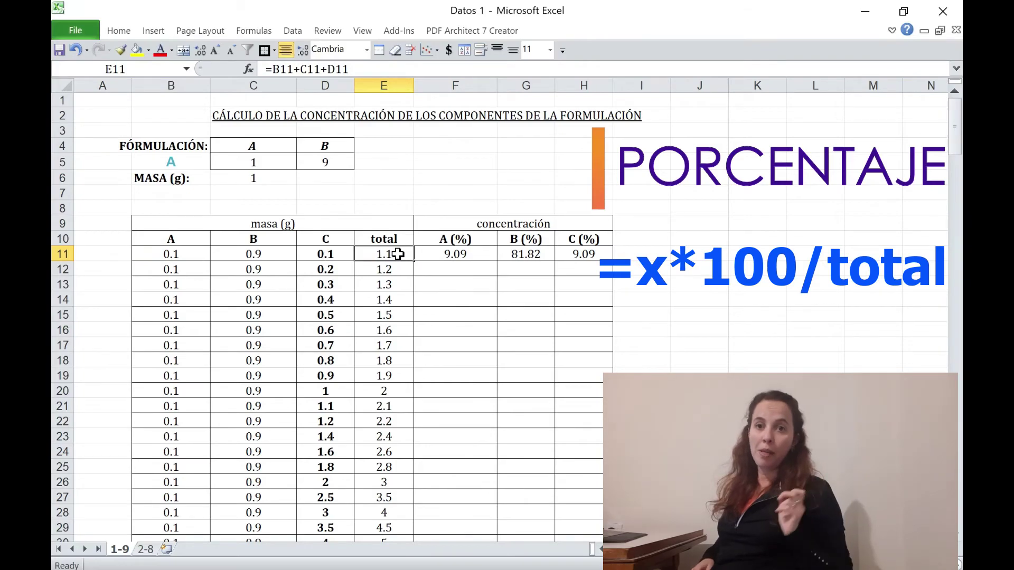
click(465, 255)
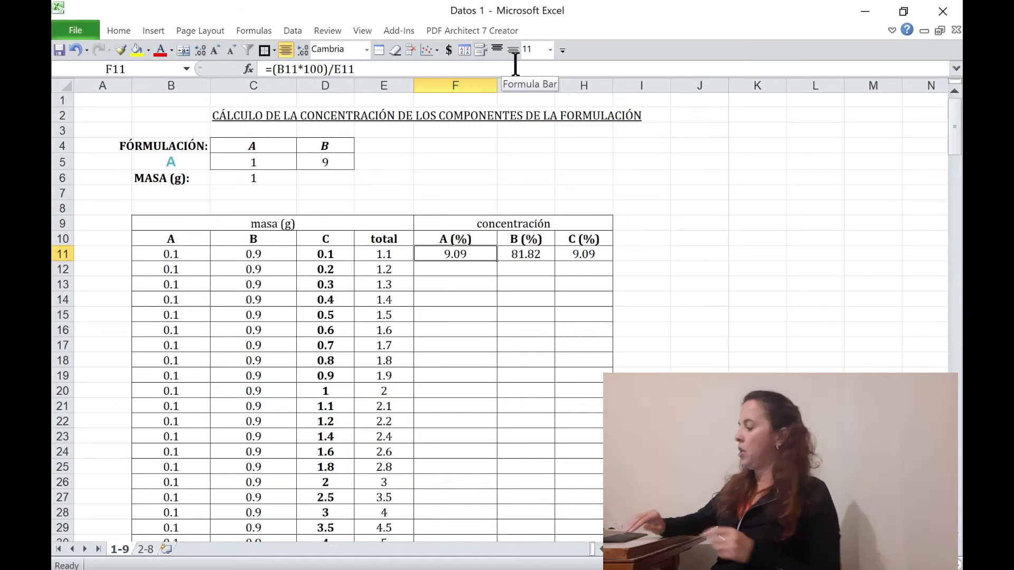
key(Right)
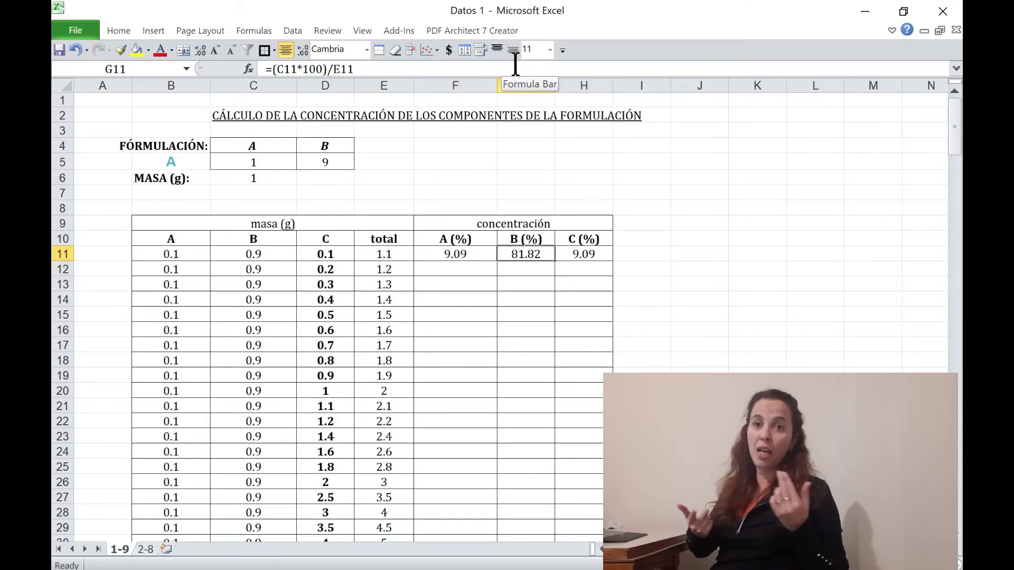
key(Right)
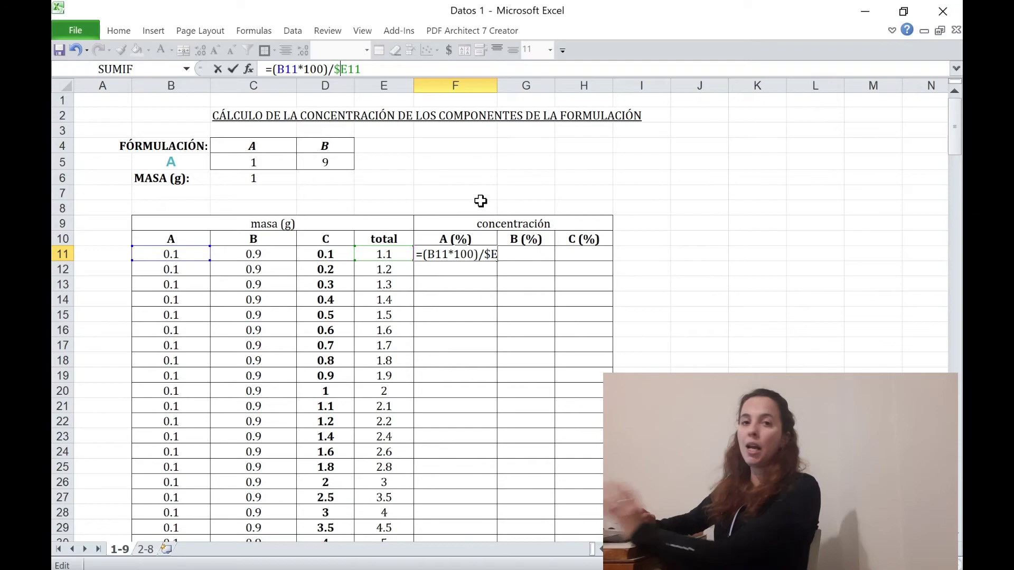
Step: Enter =(B11*100)/$E11 in F11 and fill it across to H11
key(Return)
click(475, 253)
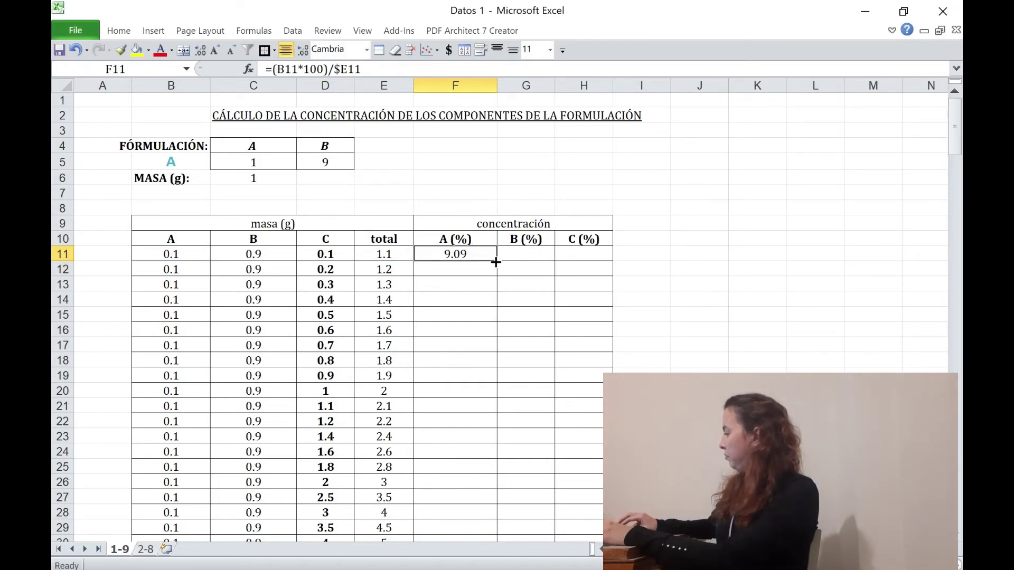
drag(498, 260, 589, 262)
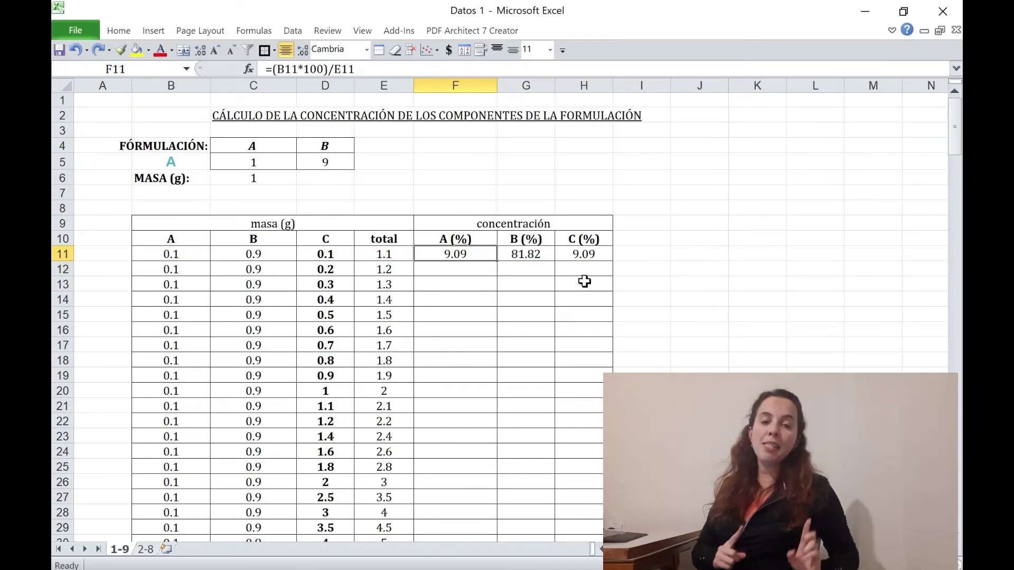
Step: Redo the undone column fix in F11 and its fill across to H11
key(ctrl+y)
key(ctrl+y)
key(ctrl+y)
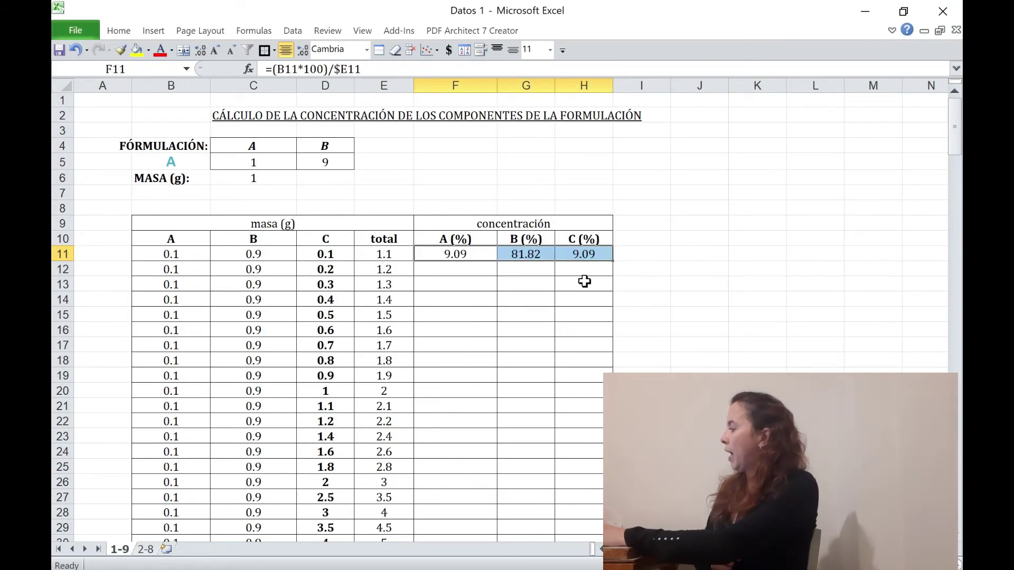
Step: Check the formulas in F11 and G11 and fill the percentages of F11:H11 down to row 28
click(584, 282)
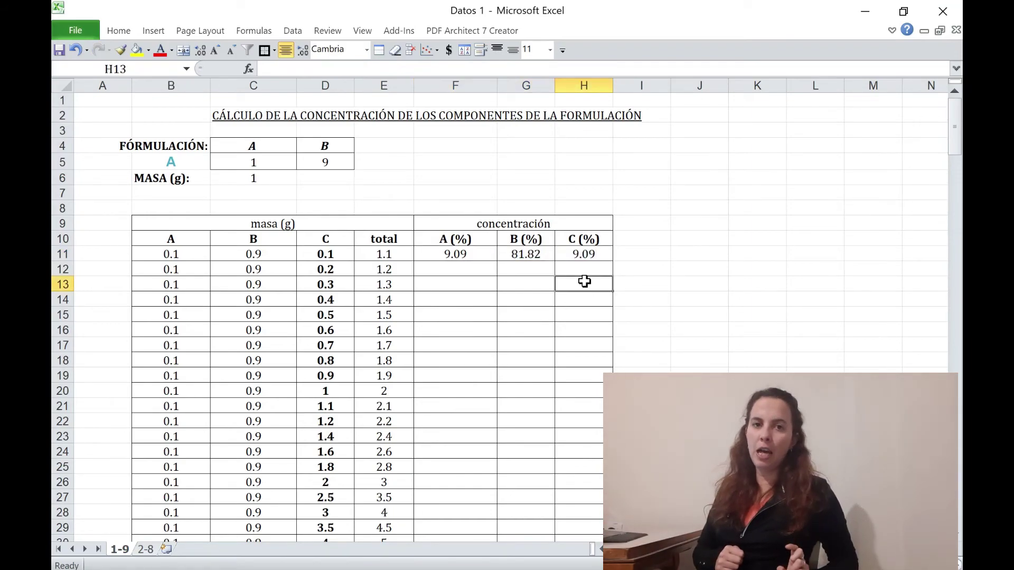
click(482, 252)
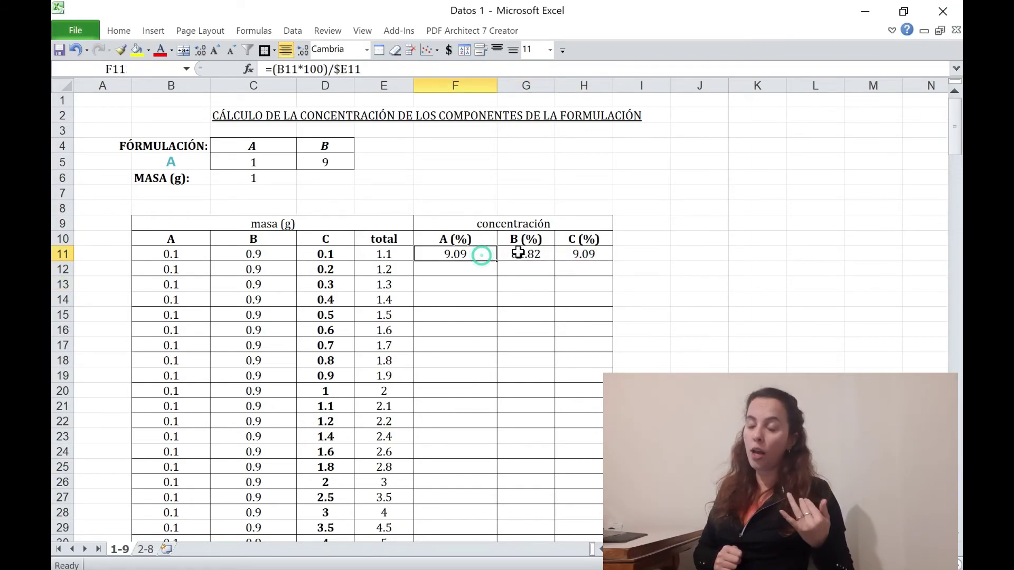
click(525, 253)
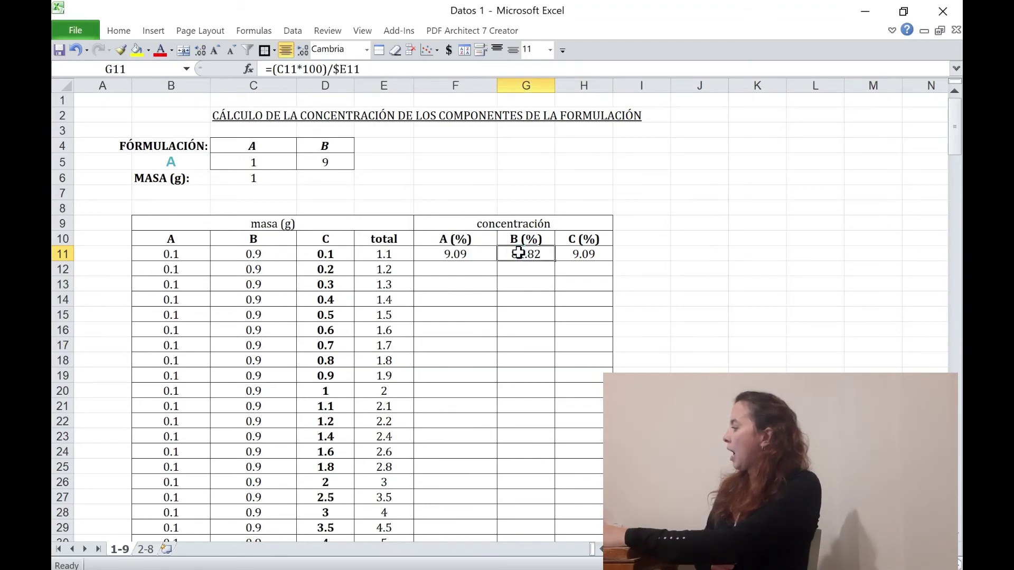
drag(614, 262, 611, 513)
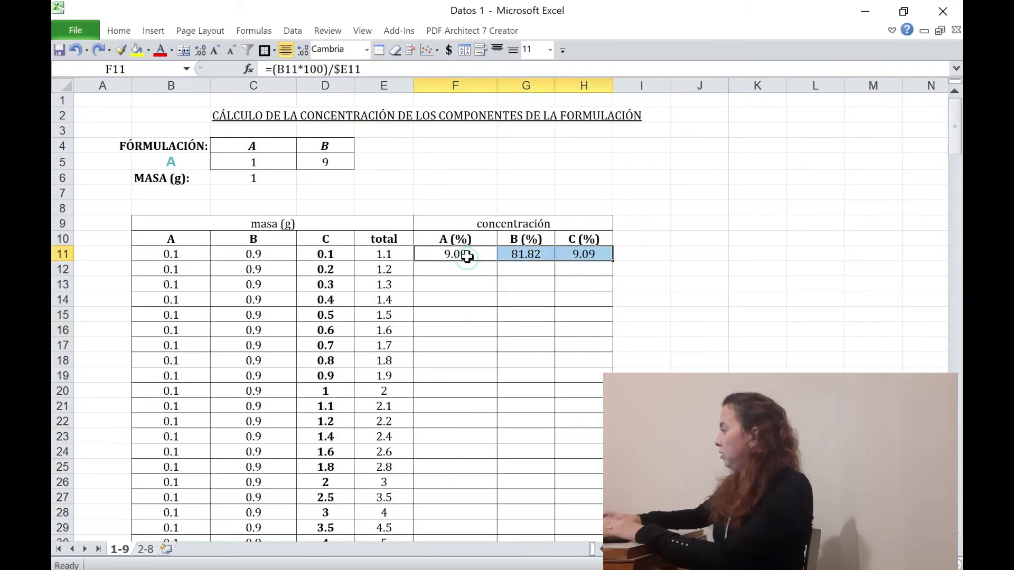
Step: Change F11 to =(B11*100)/$E$11, filling it across to H11 and down to row 28
click(467, 257)
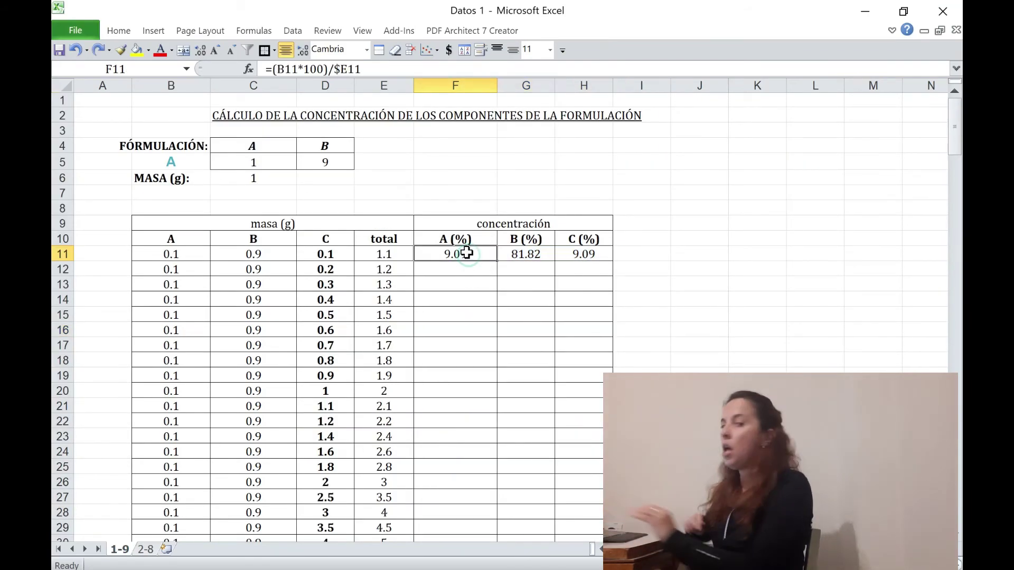
click(349, 72)
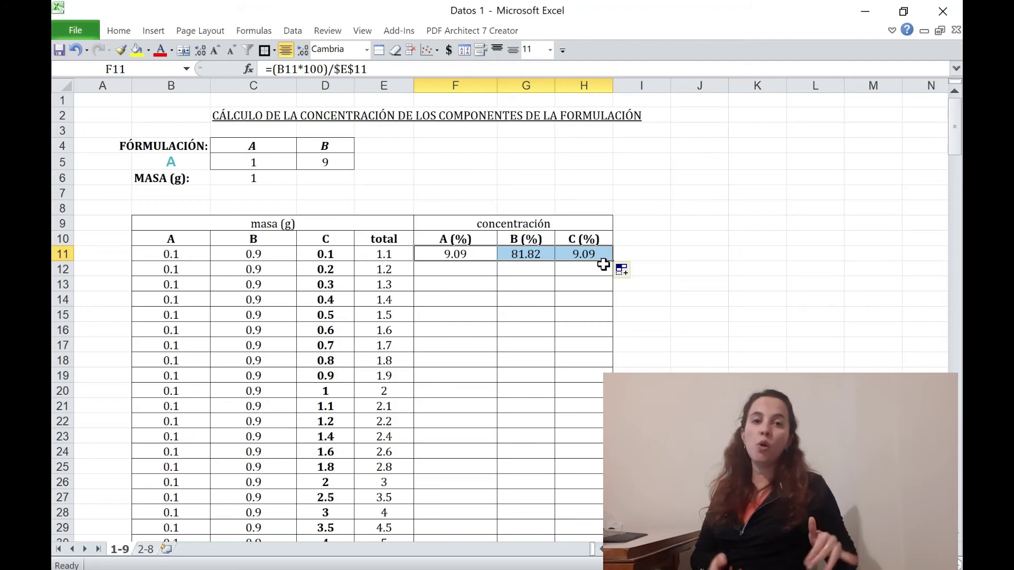
drag(613, 261, 613, 520)
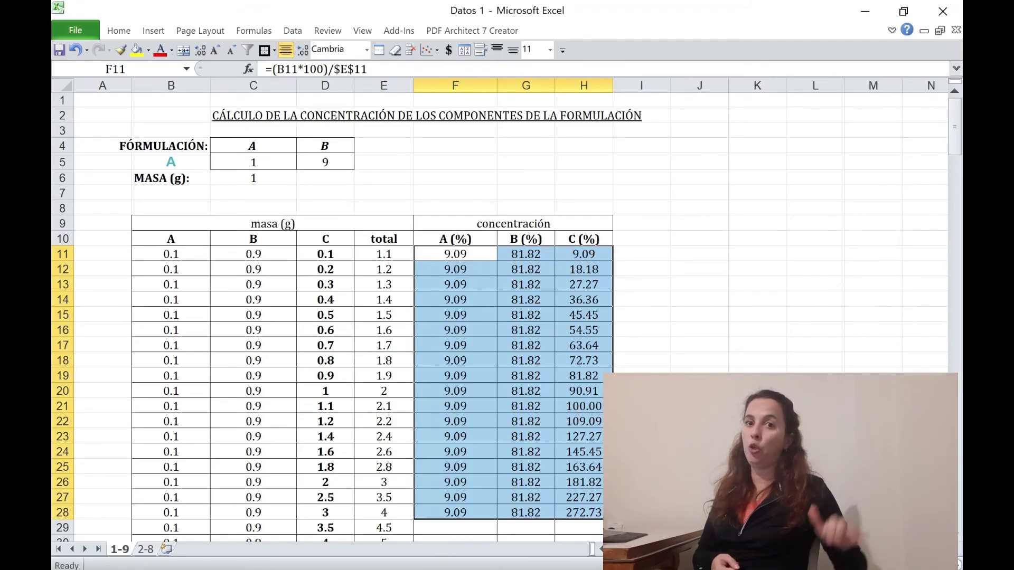